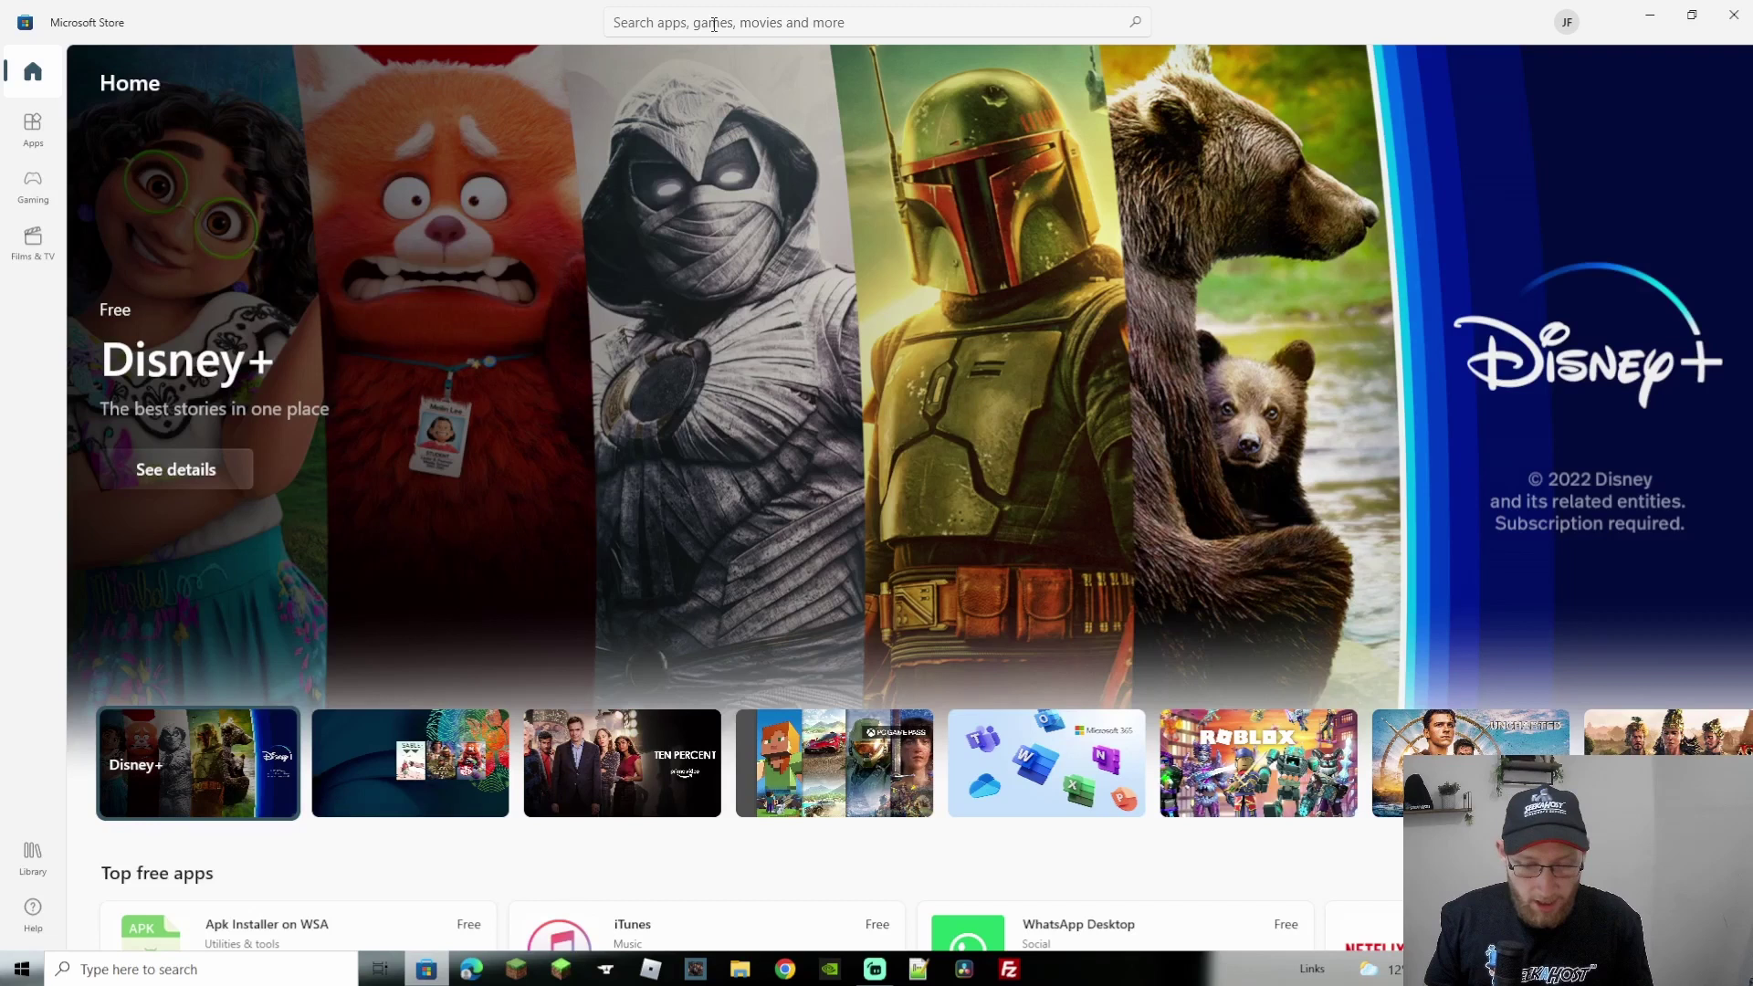
Step: Look up je2be in the Microsoft Store, then find the installed je2be app on the computer and launch it
left_click(714, 24)
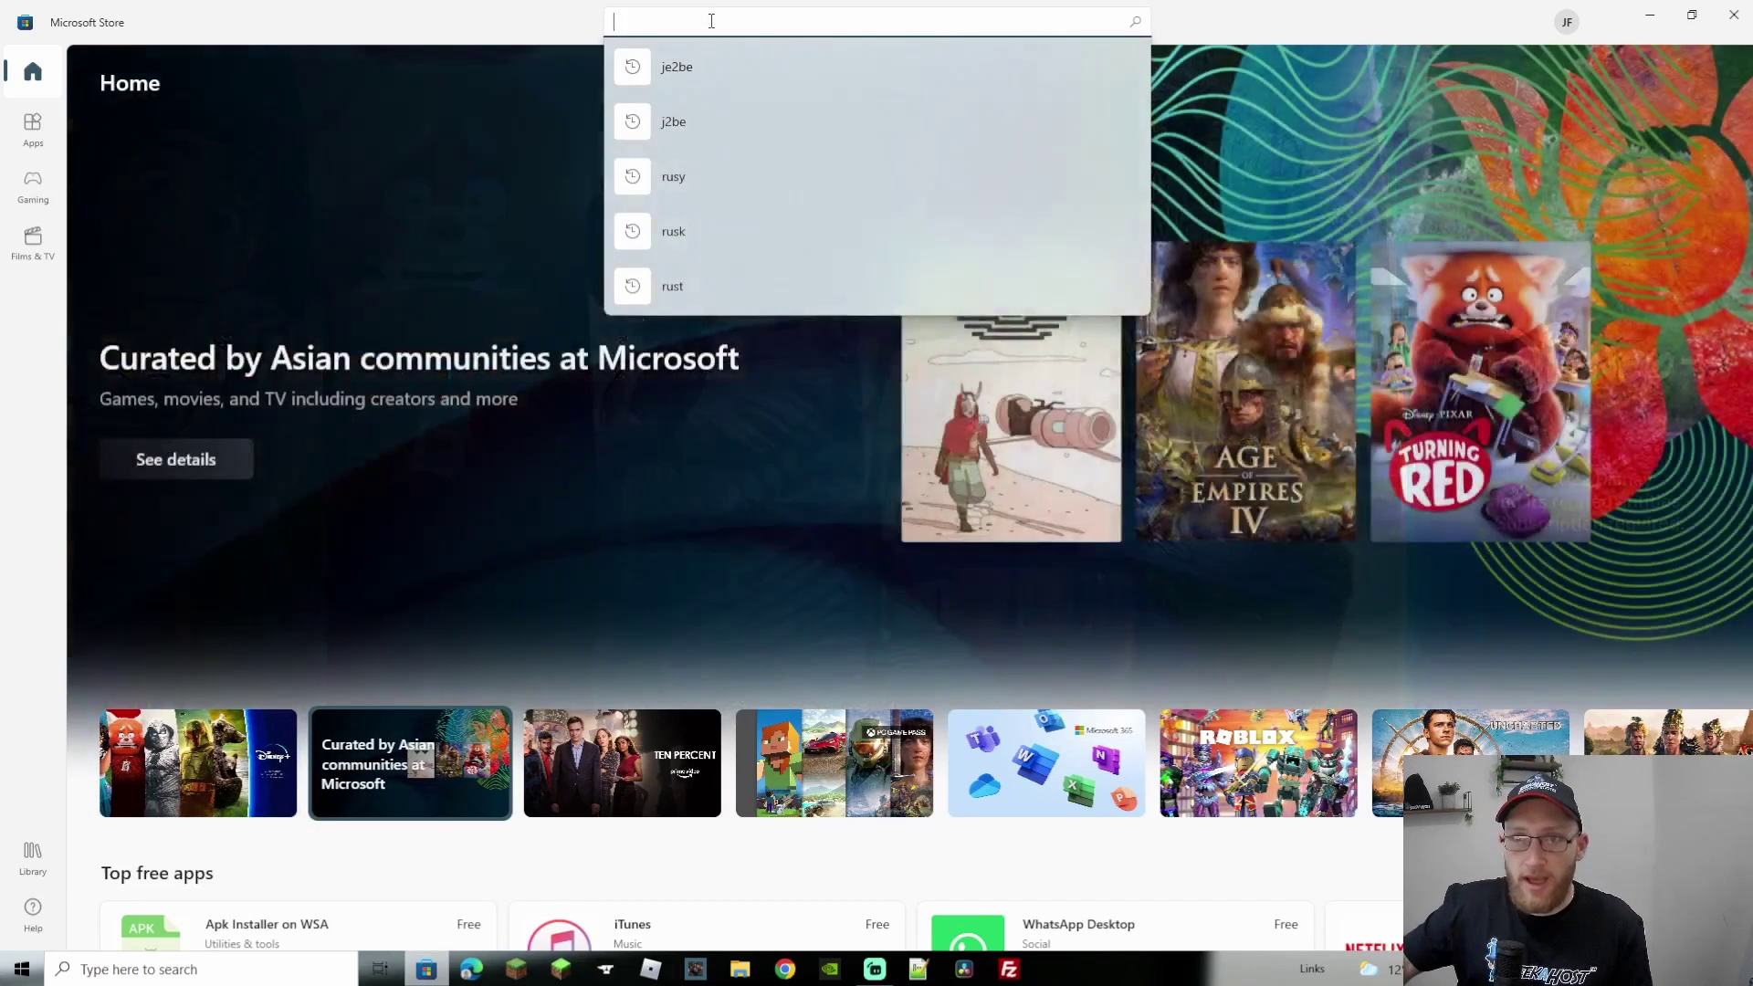
left_click(707, 68)
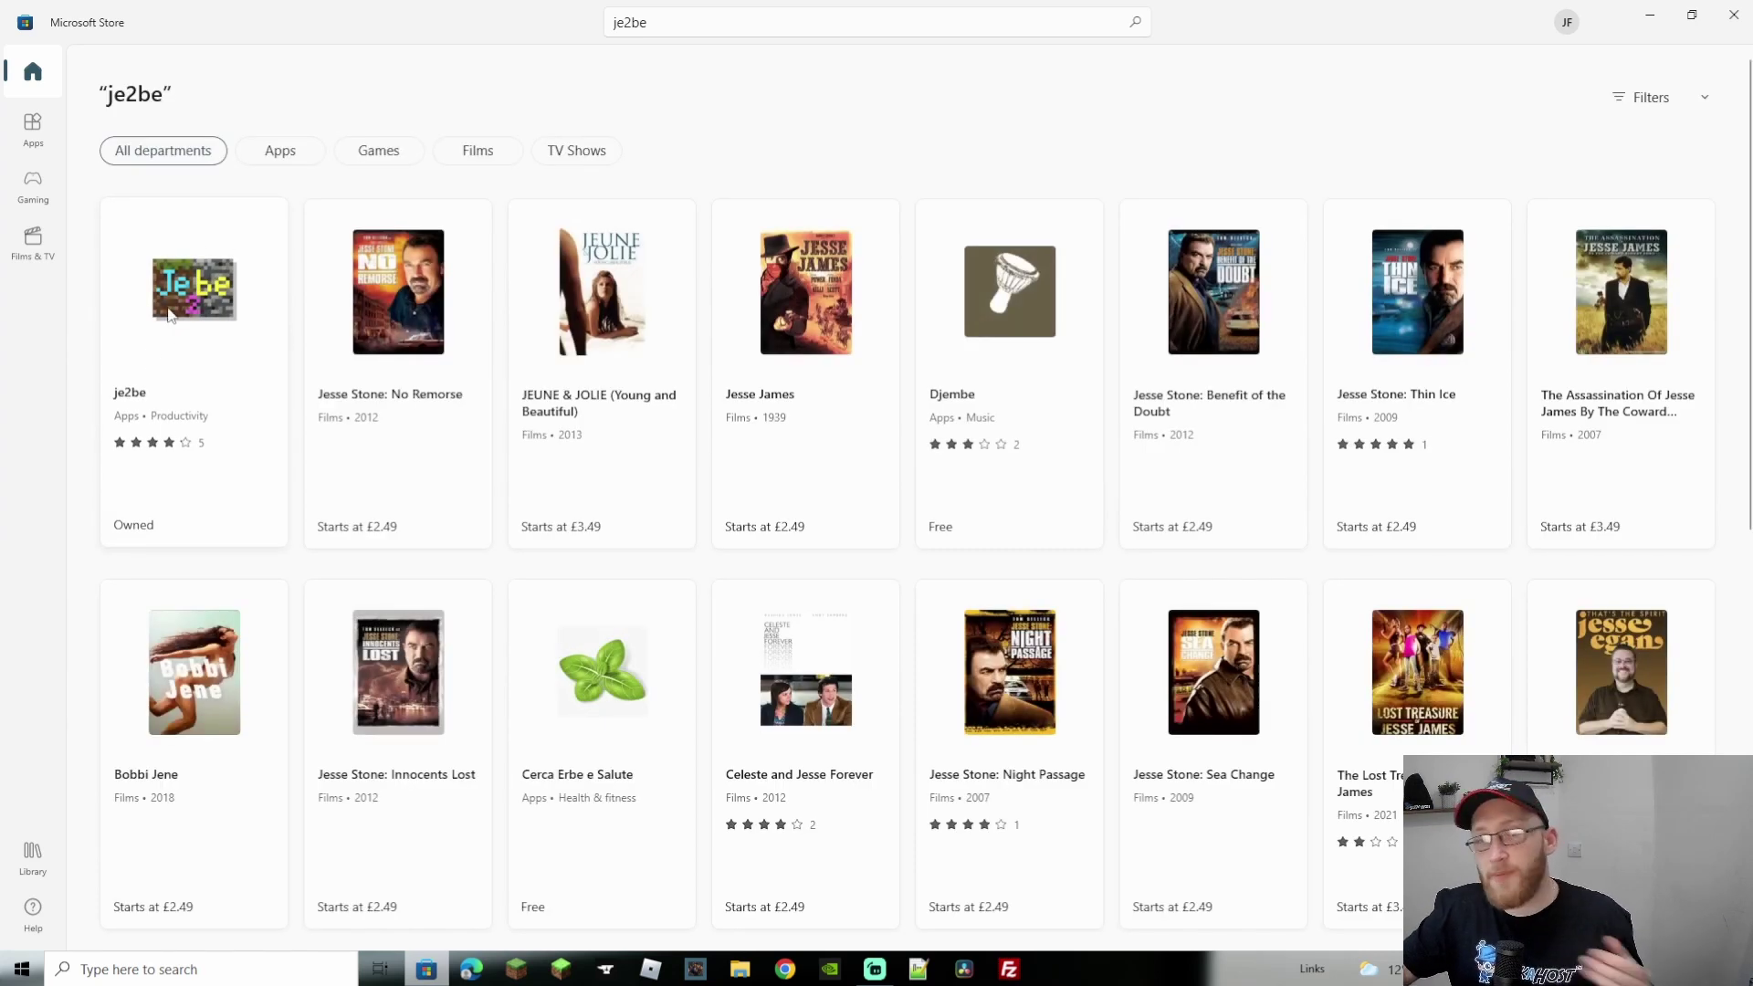
key("super+d")
left_click(239, 969)
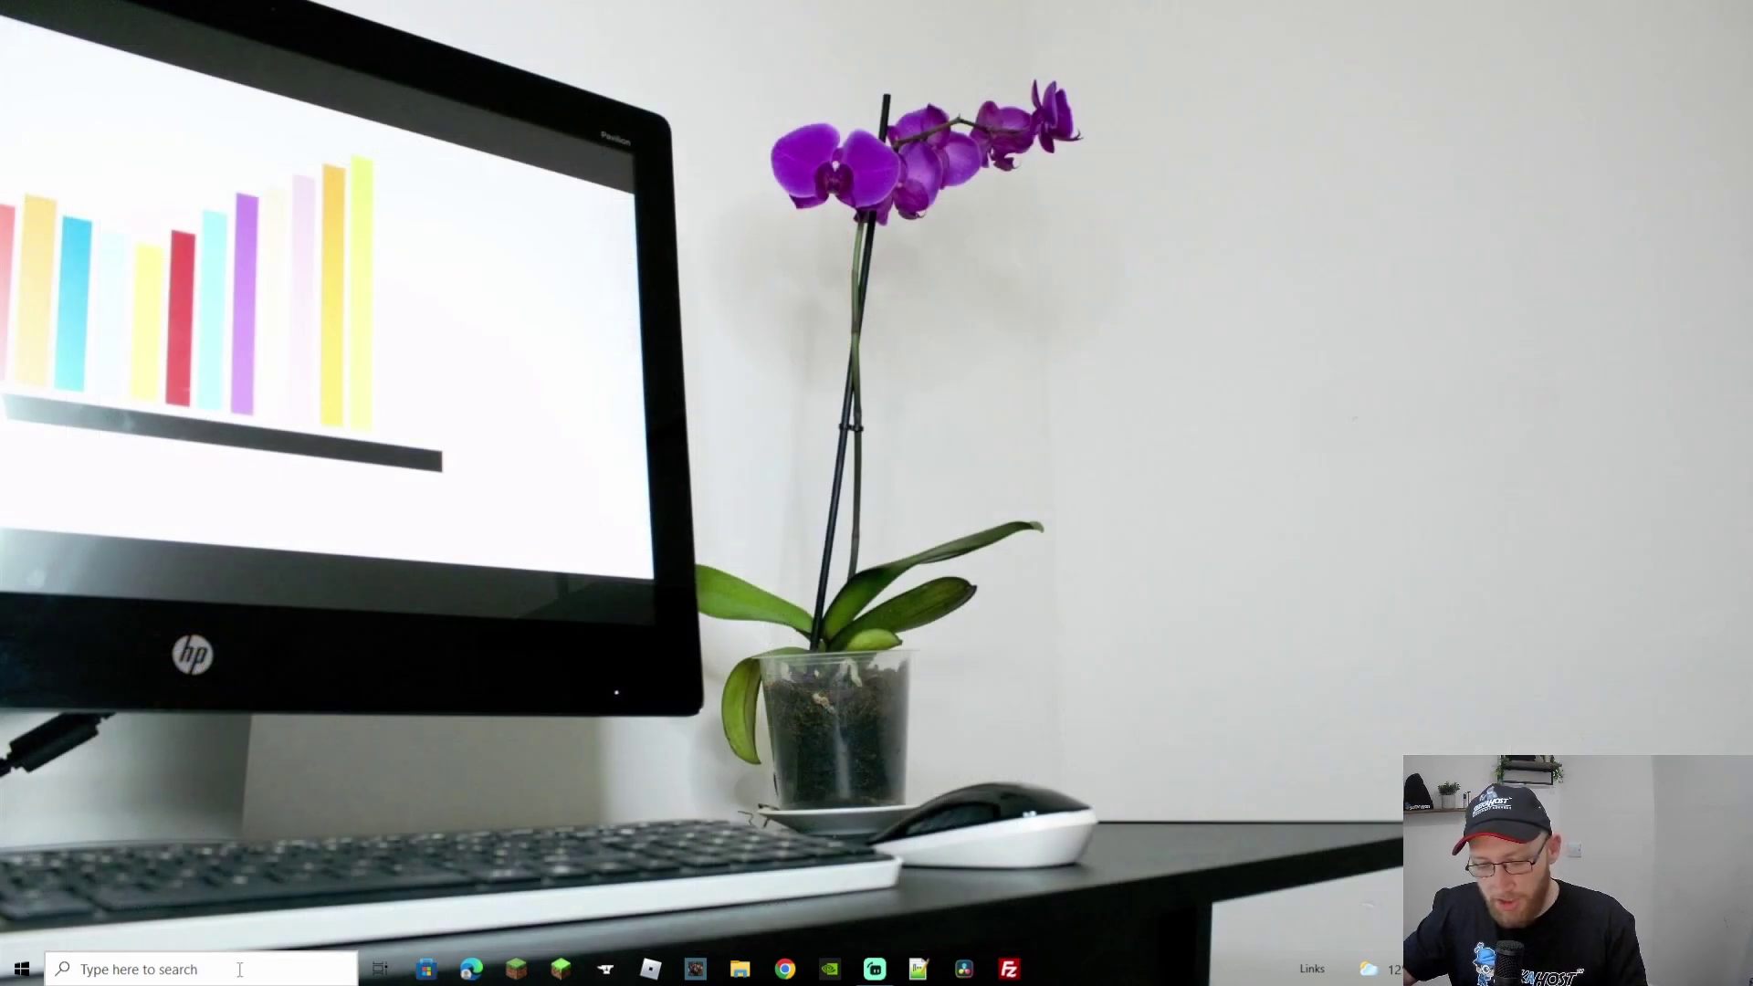
type("j")
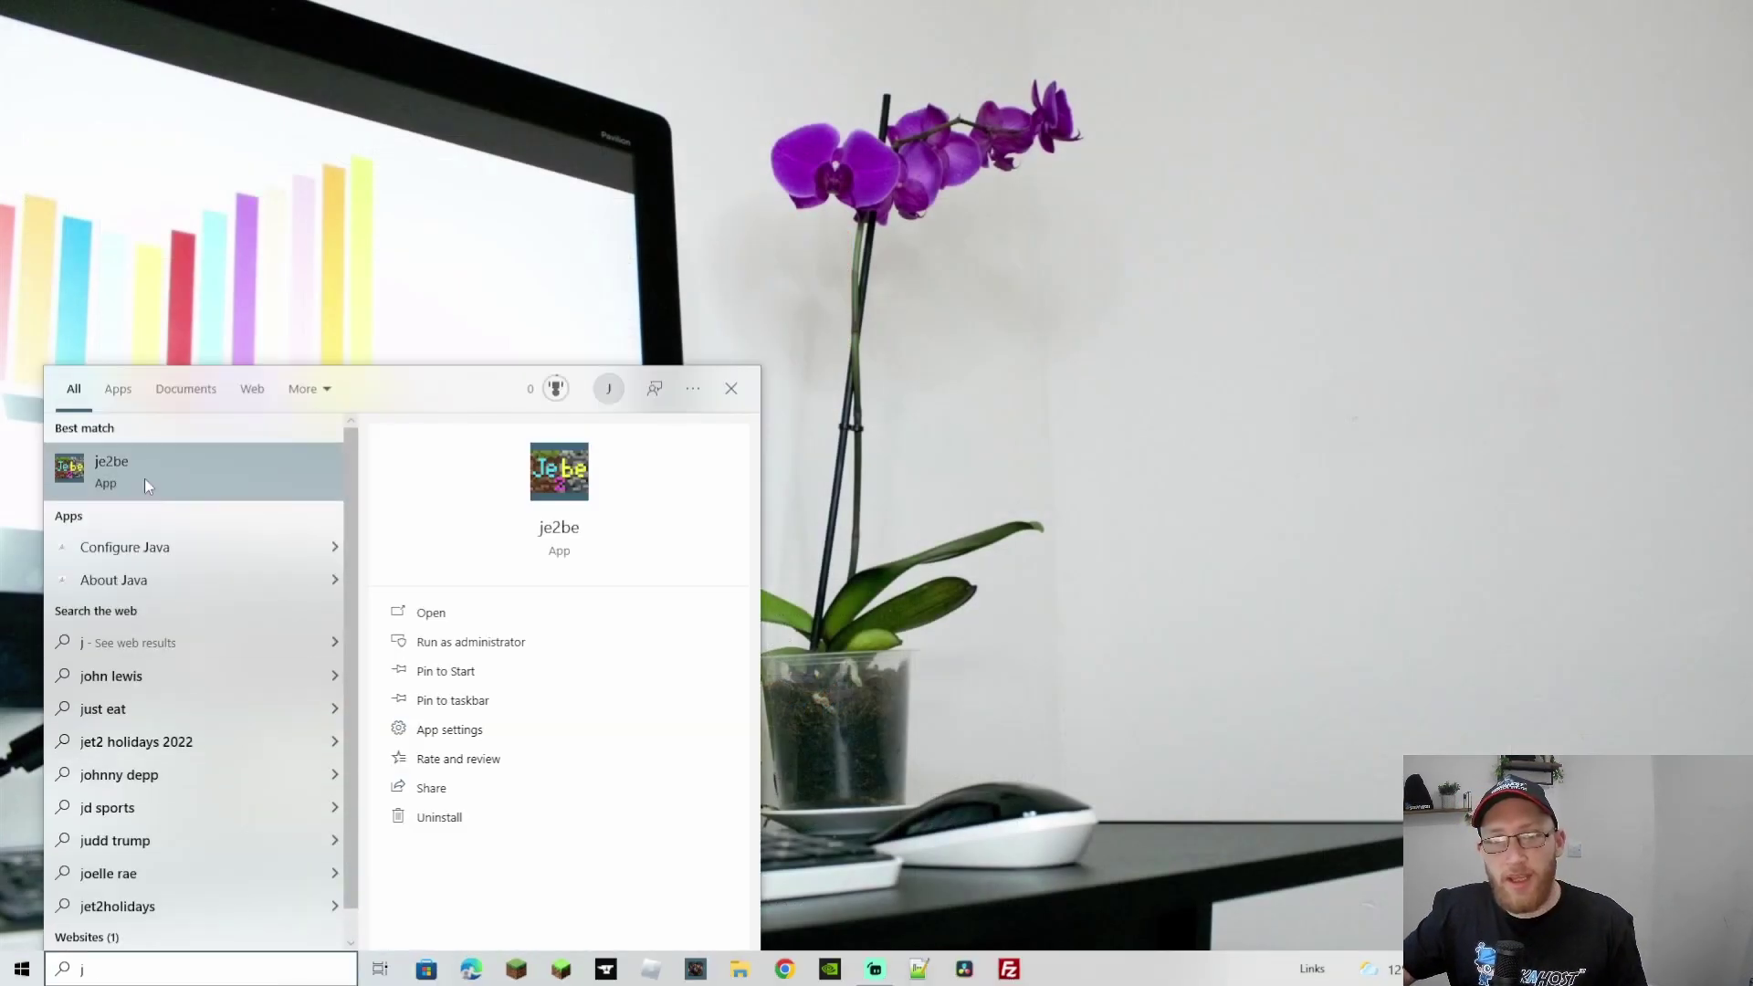
left_click(145, 478)
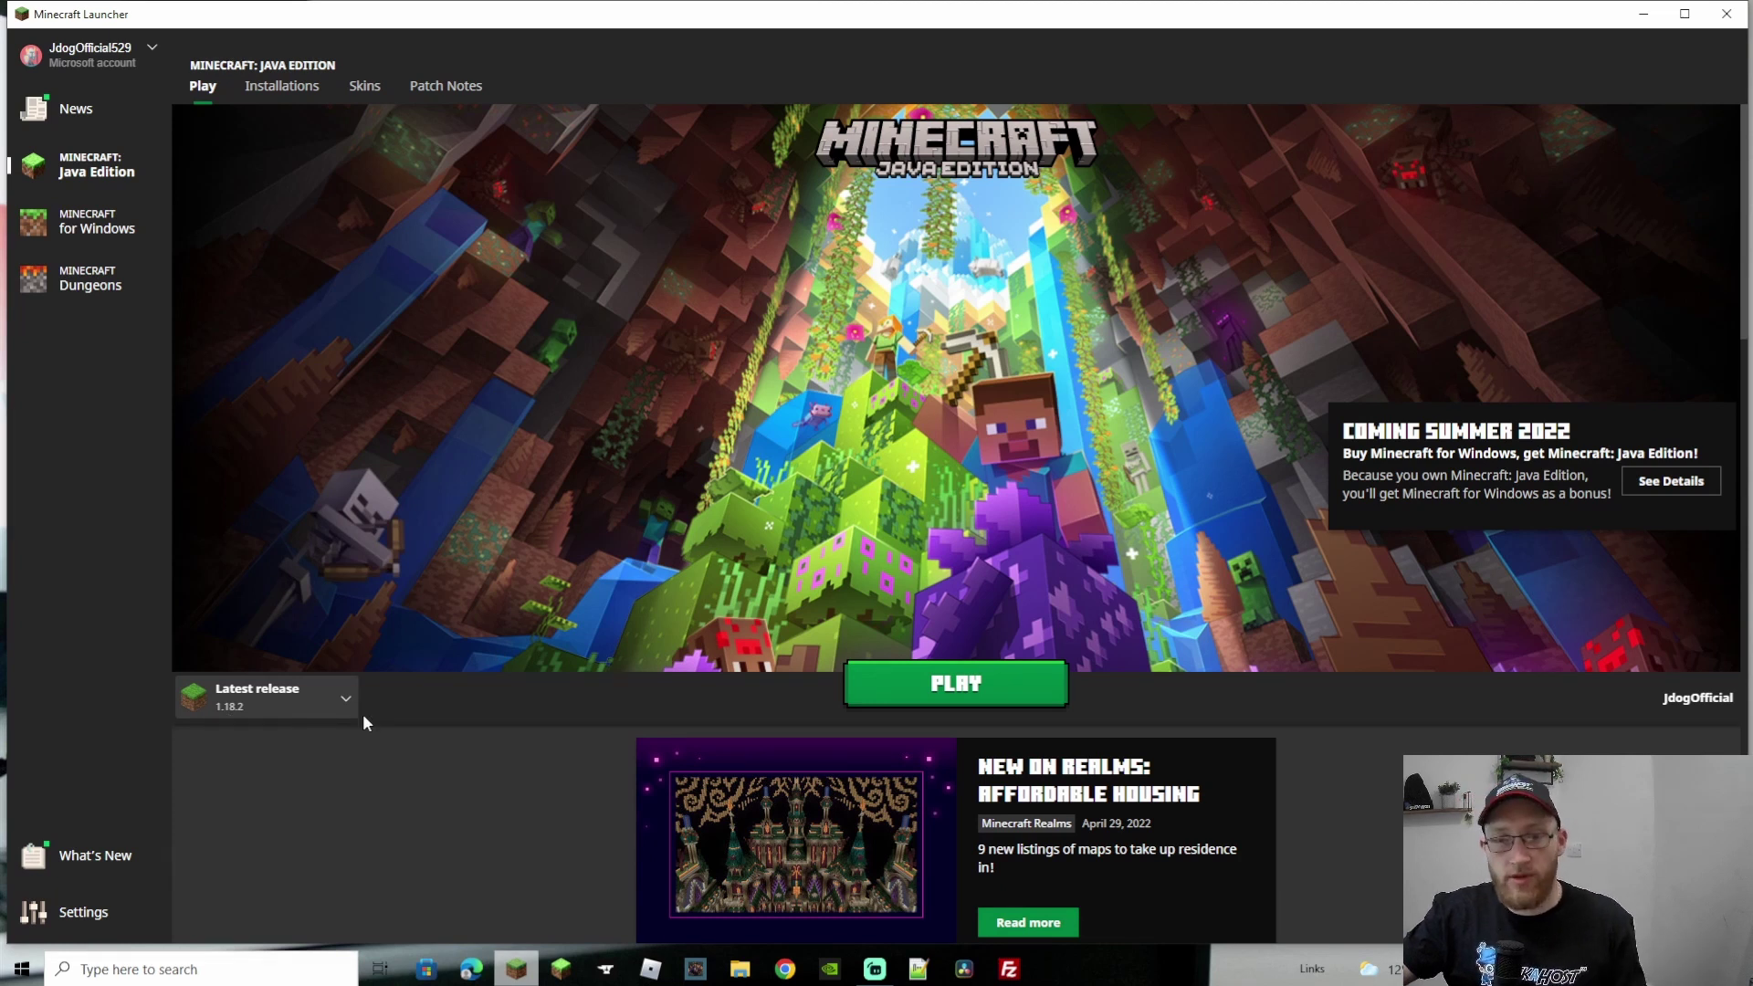
Step: Launch the latest Minecraft Java Edition release and create a Creative singleplayer world named "Java world"
left_click(1023, 694)
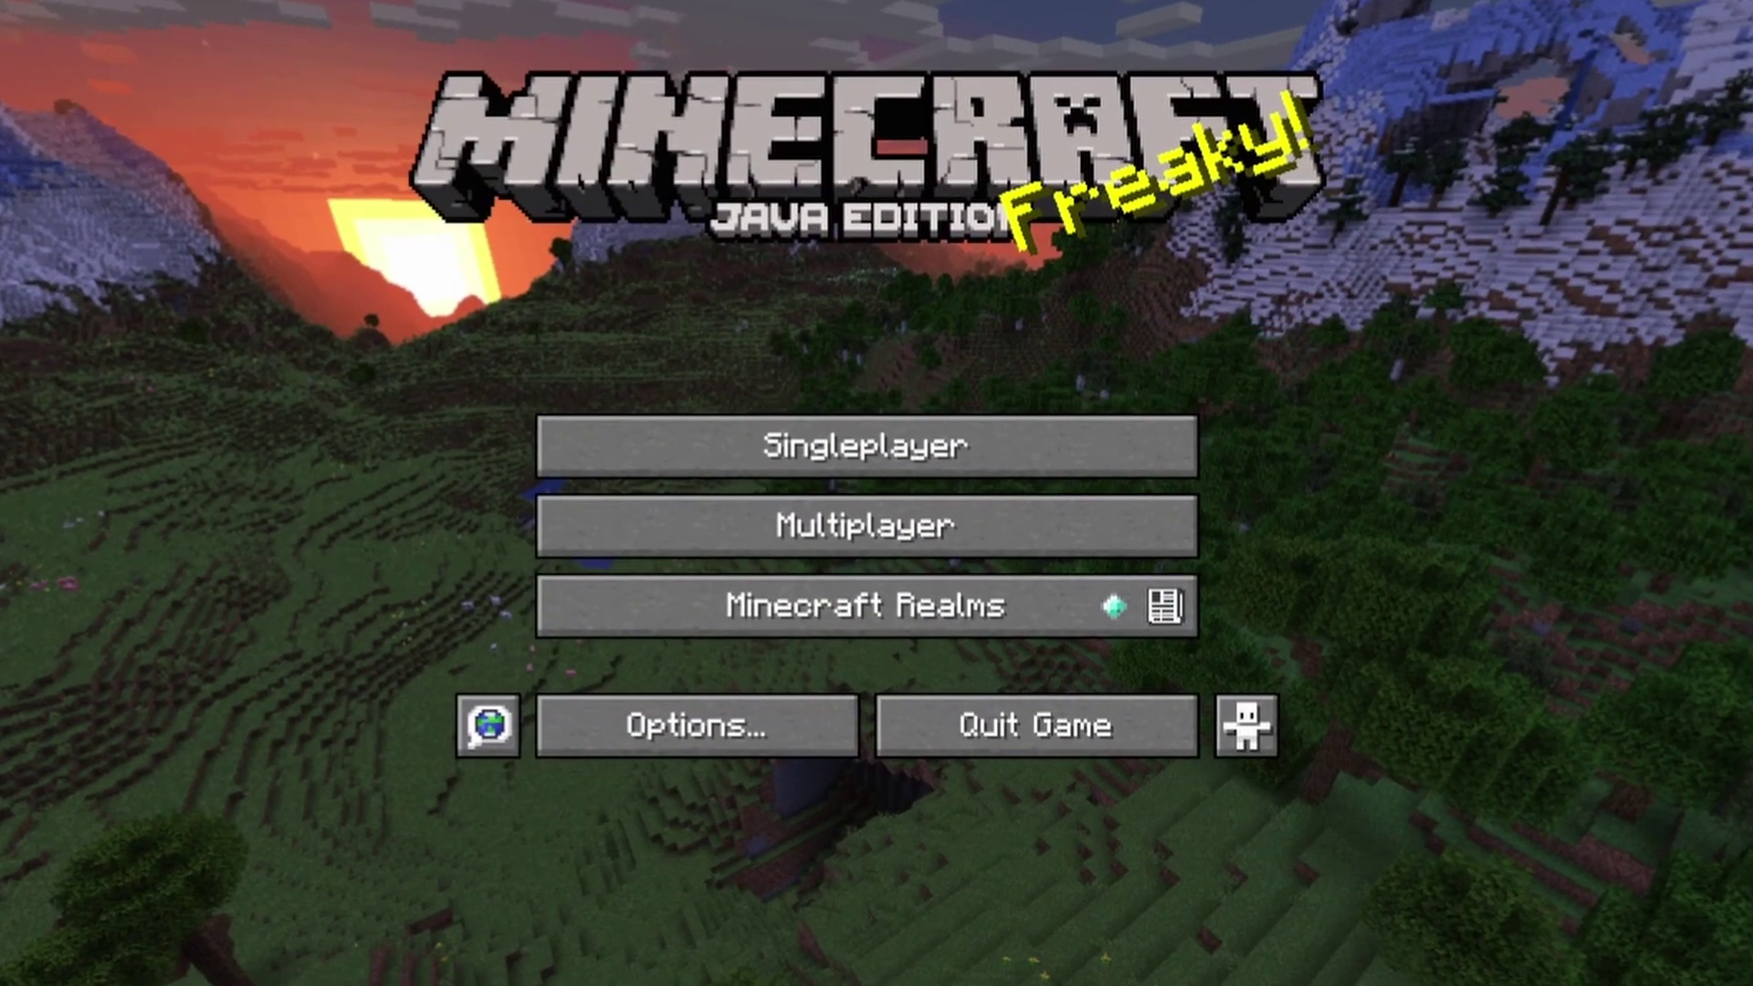
left_click(865, 445)
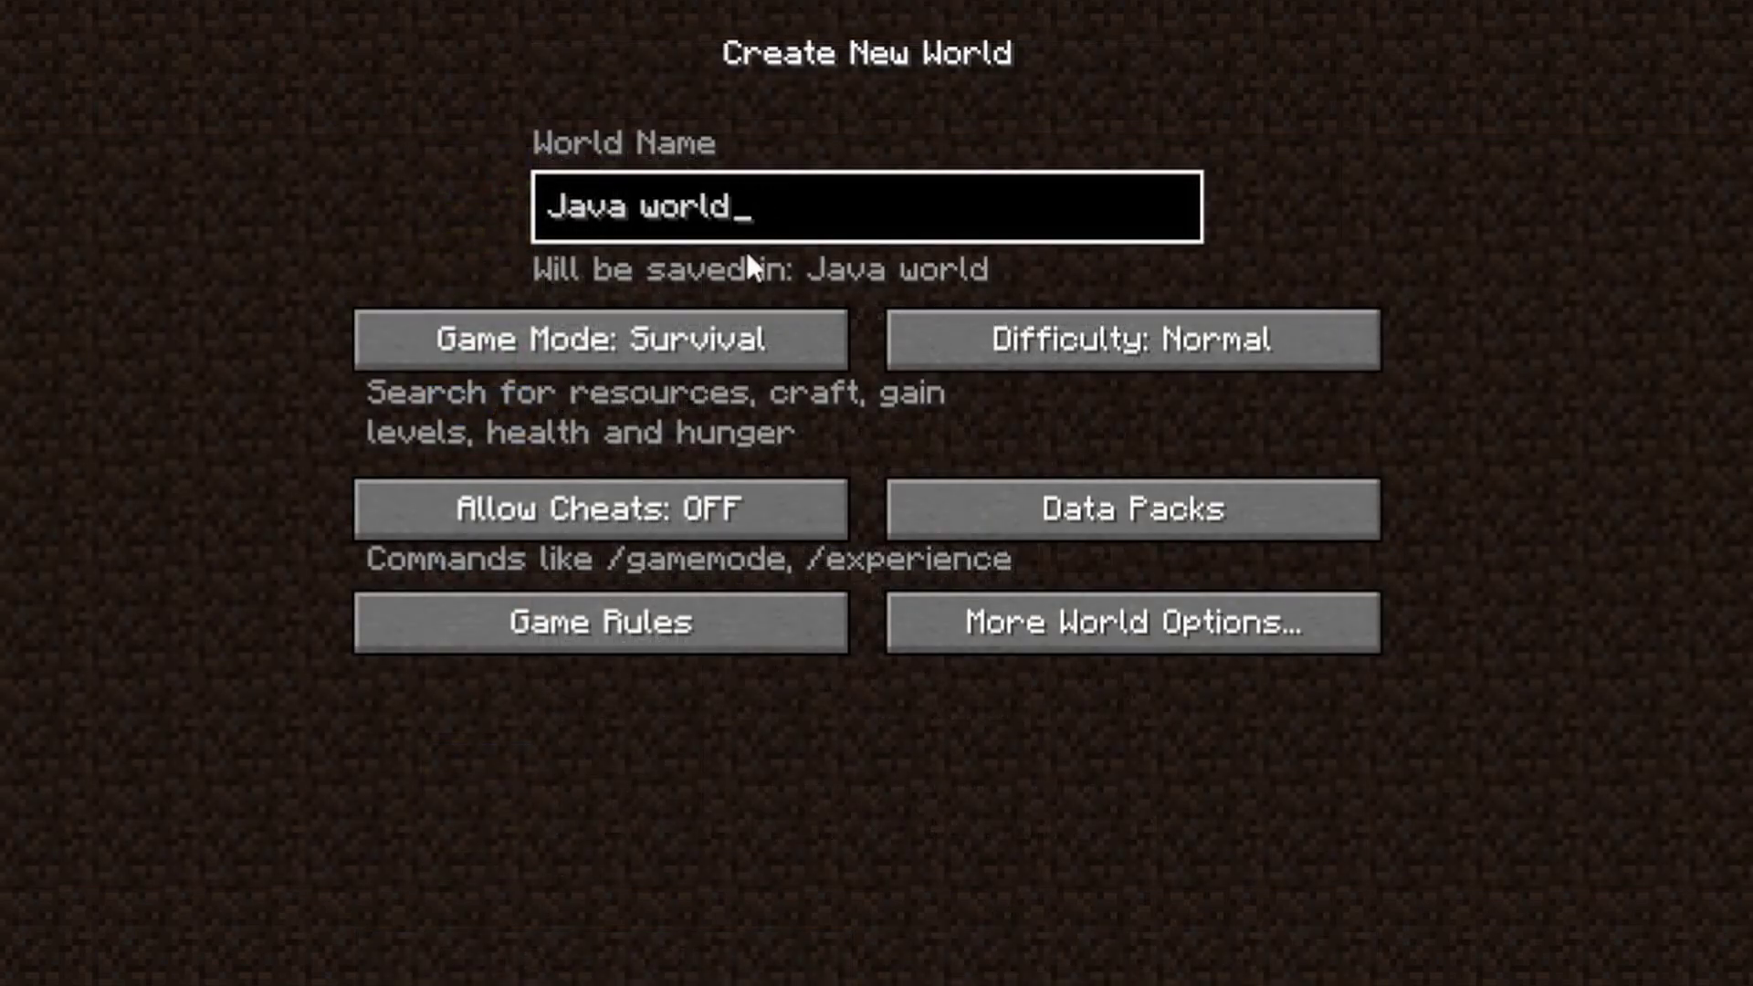
left_click(765, 360)
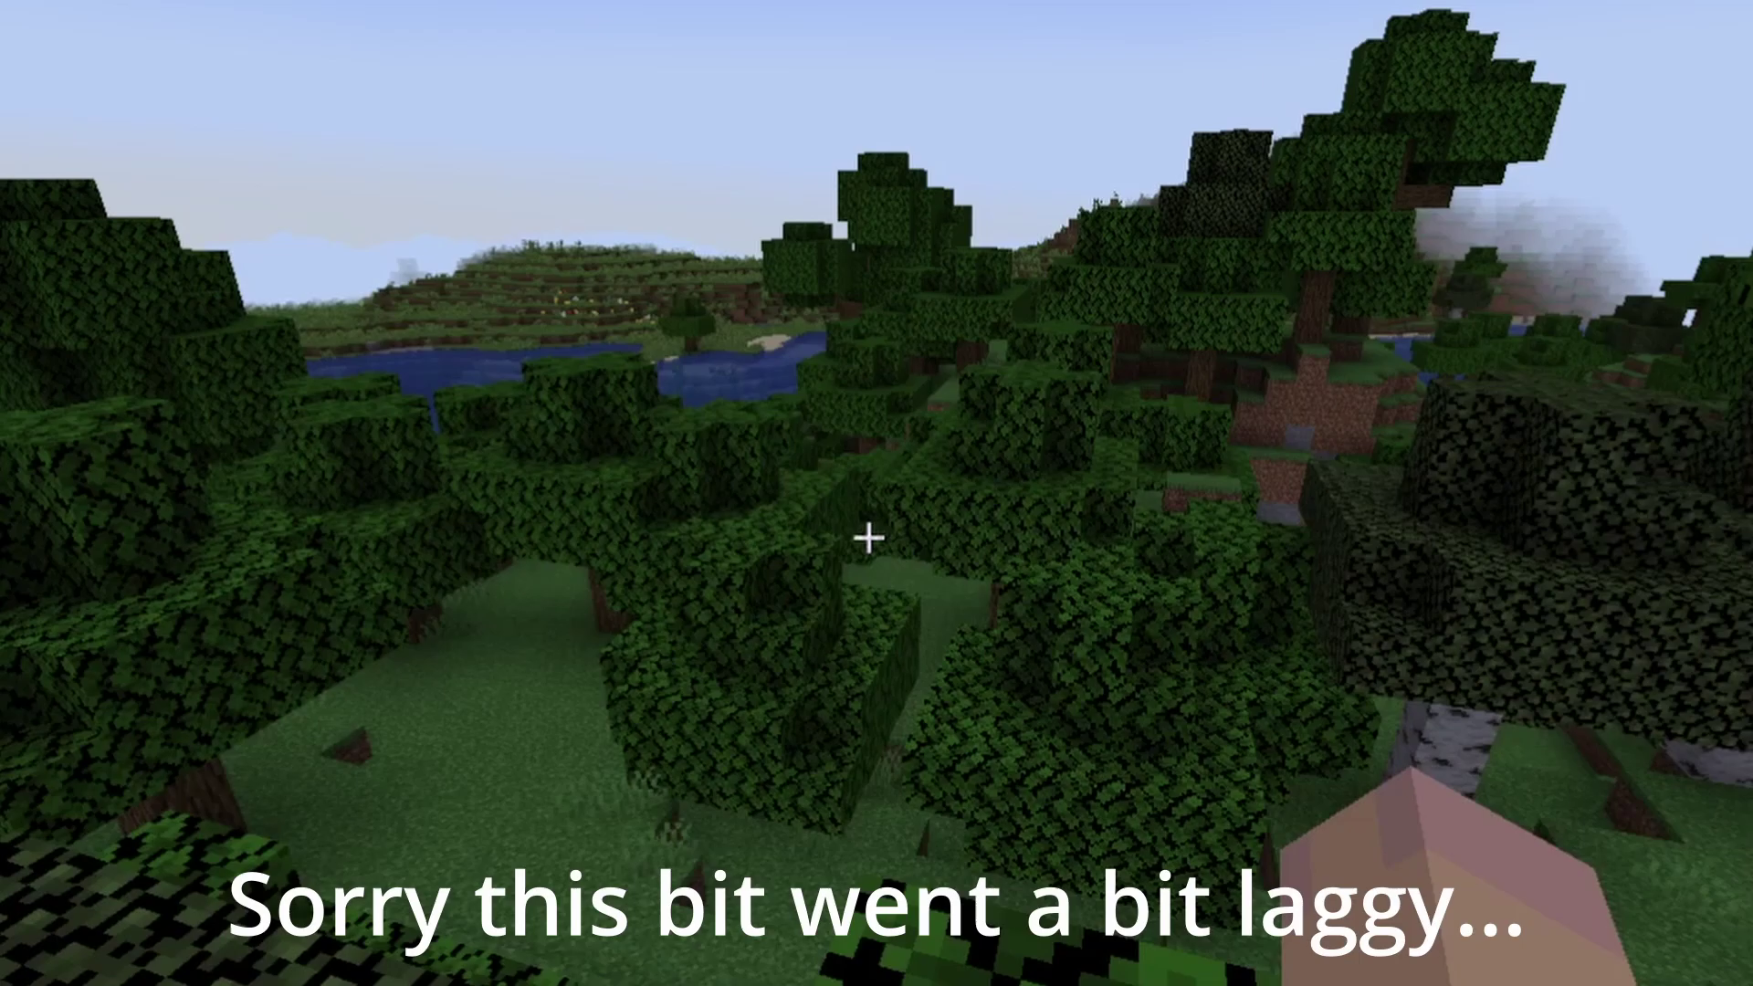
Step: Build a tall Polished Granite pillar in the forest as a landmark, then save and leave the world
key("space")
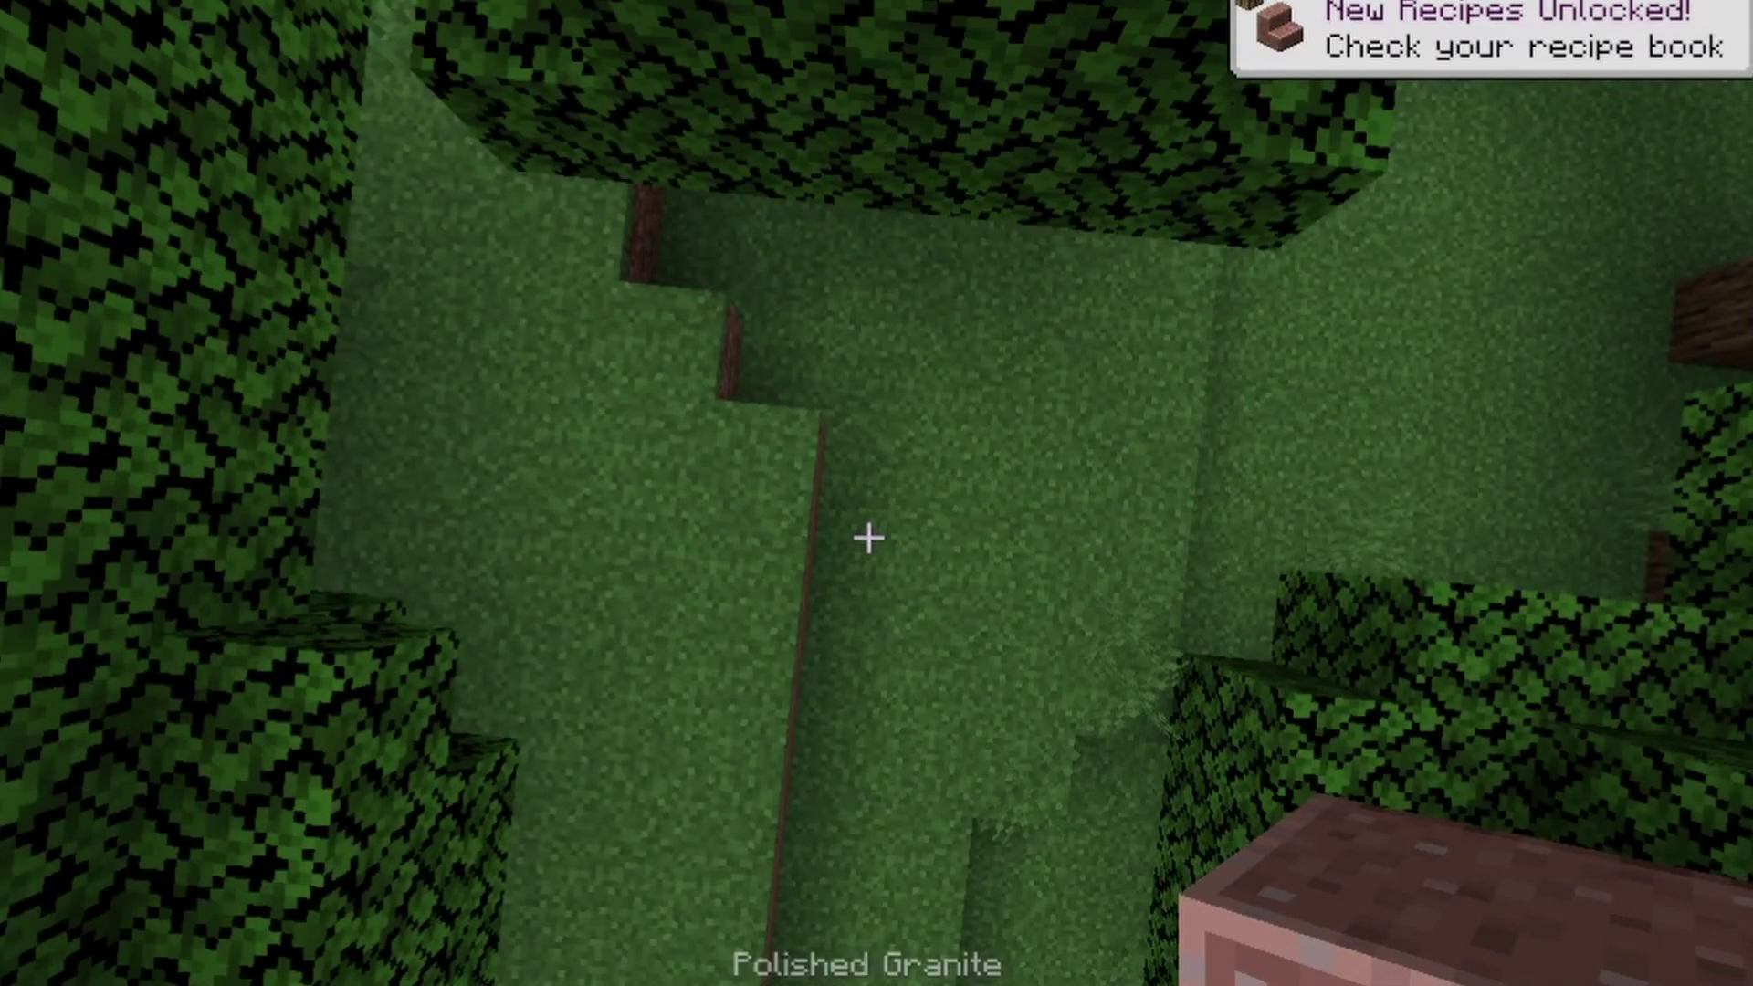
key("space")
right_click(868, 538)
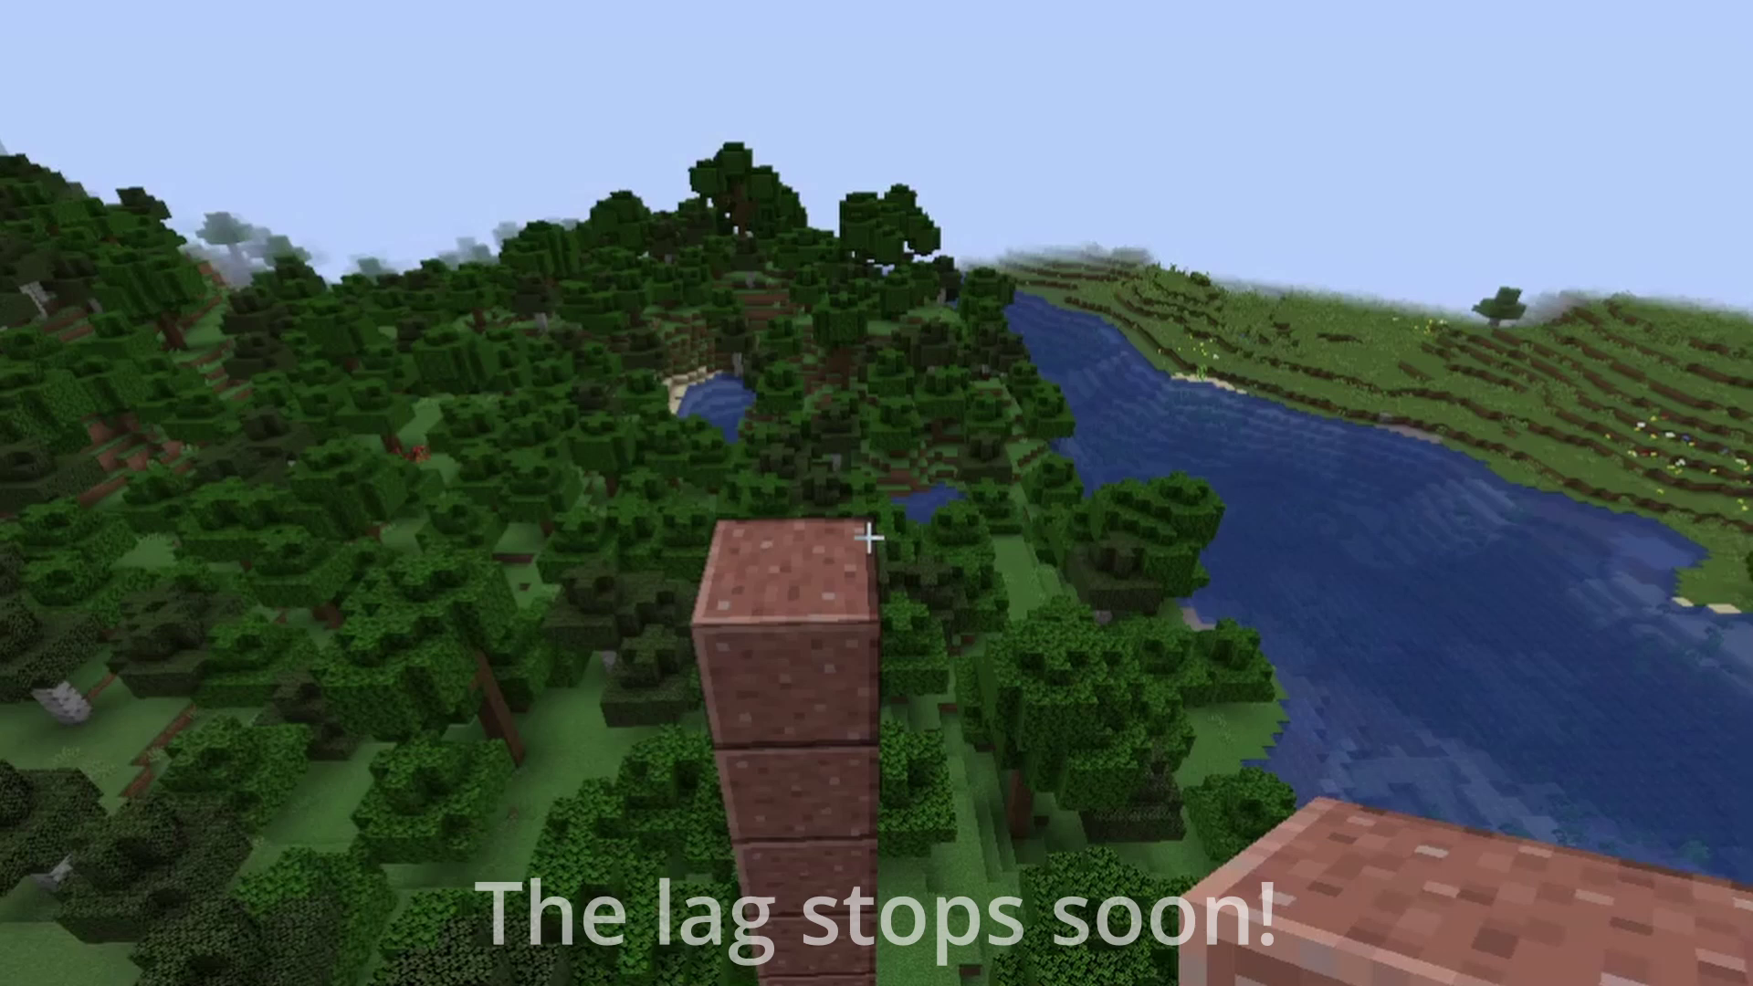
key("w")
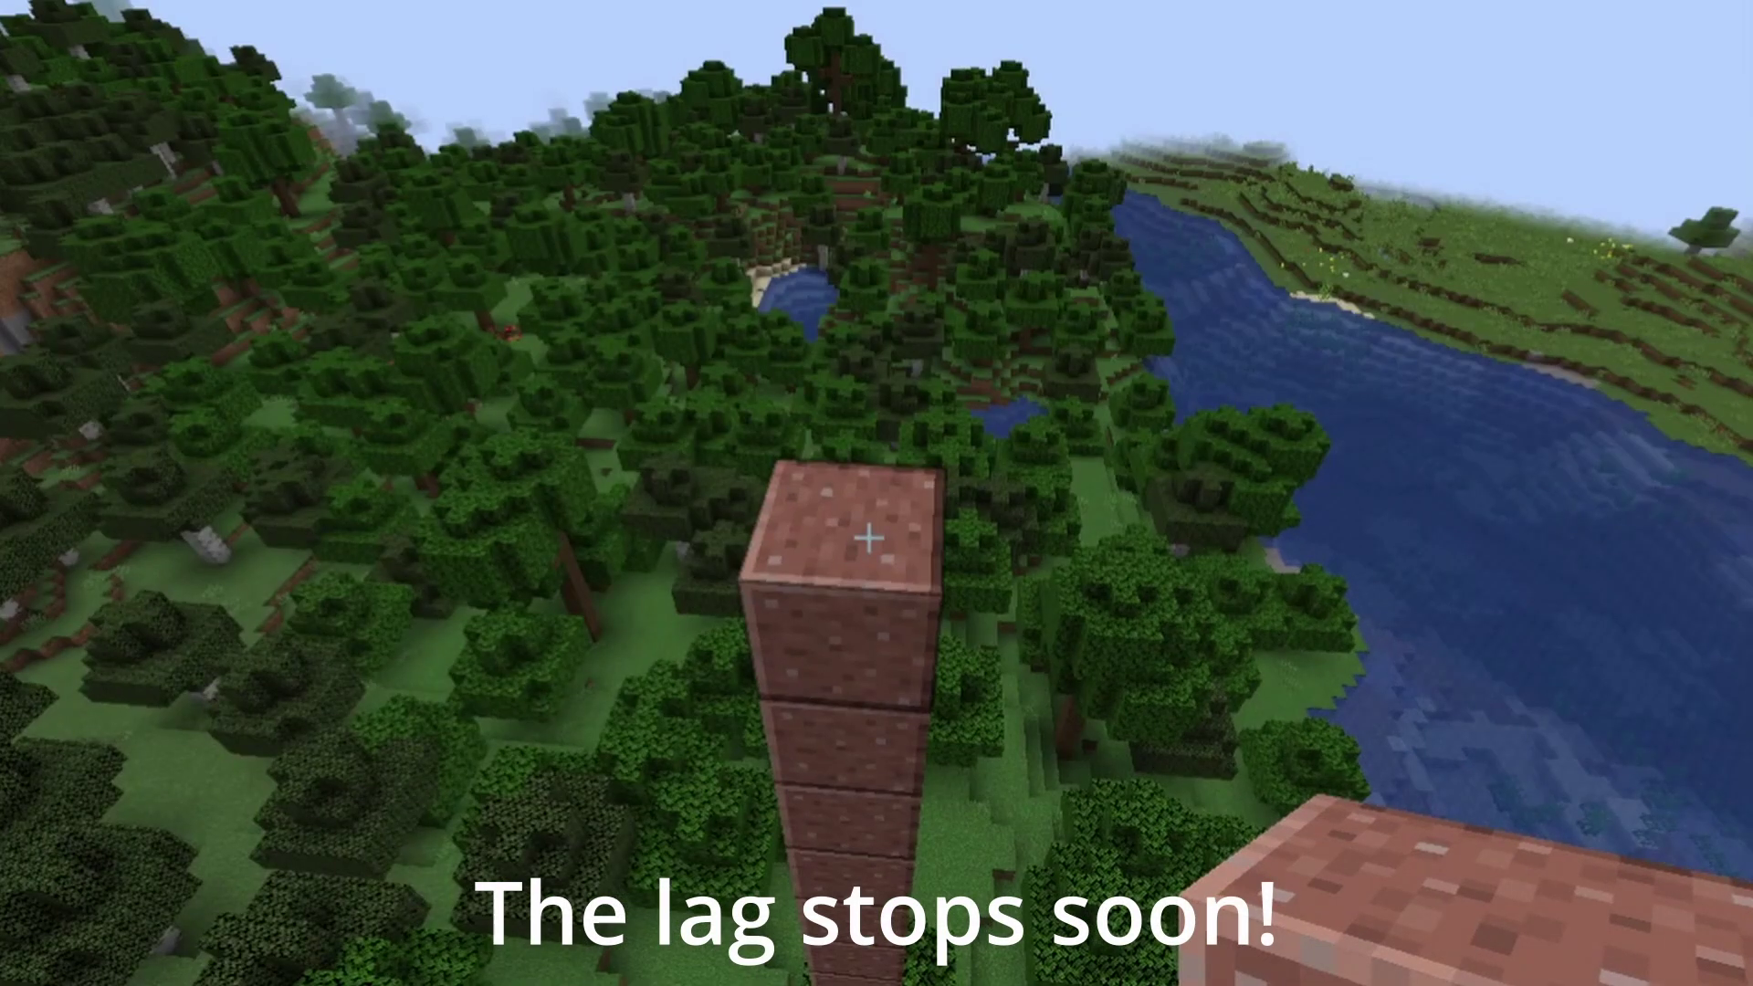
key("w")
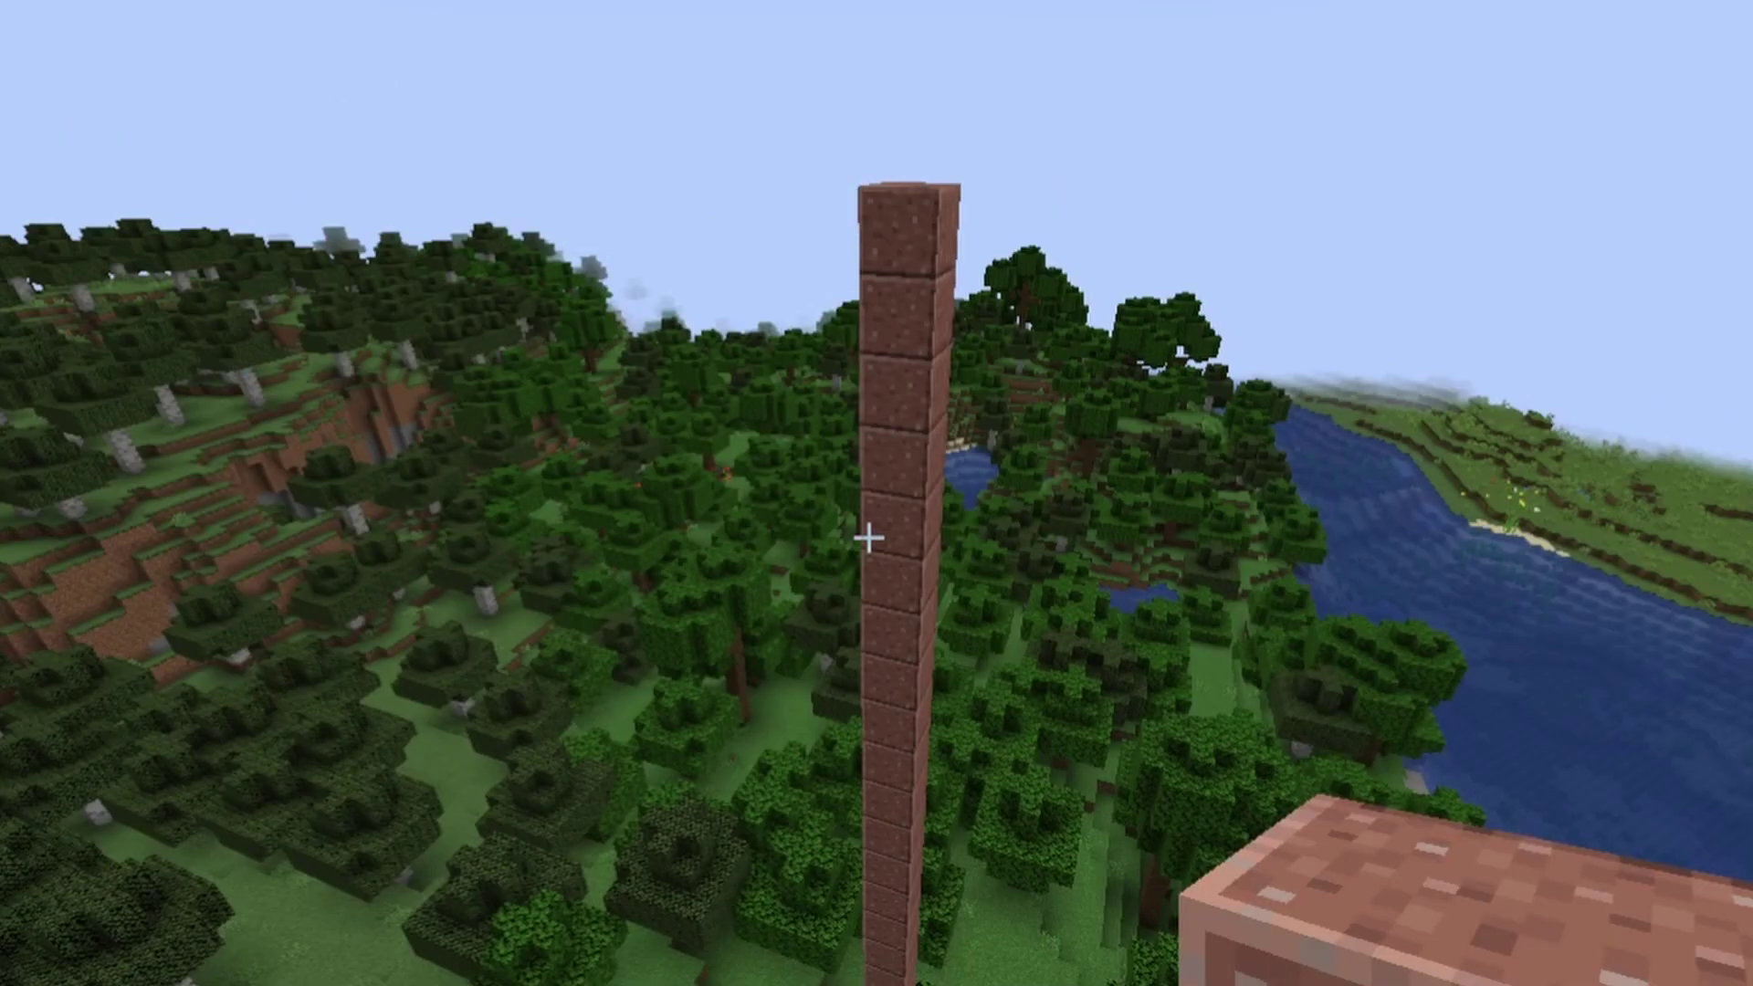
key("Escape")
left_click(863, 645)
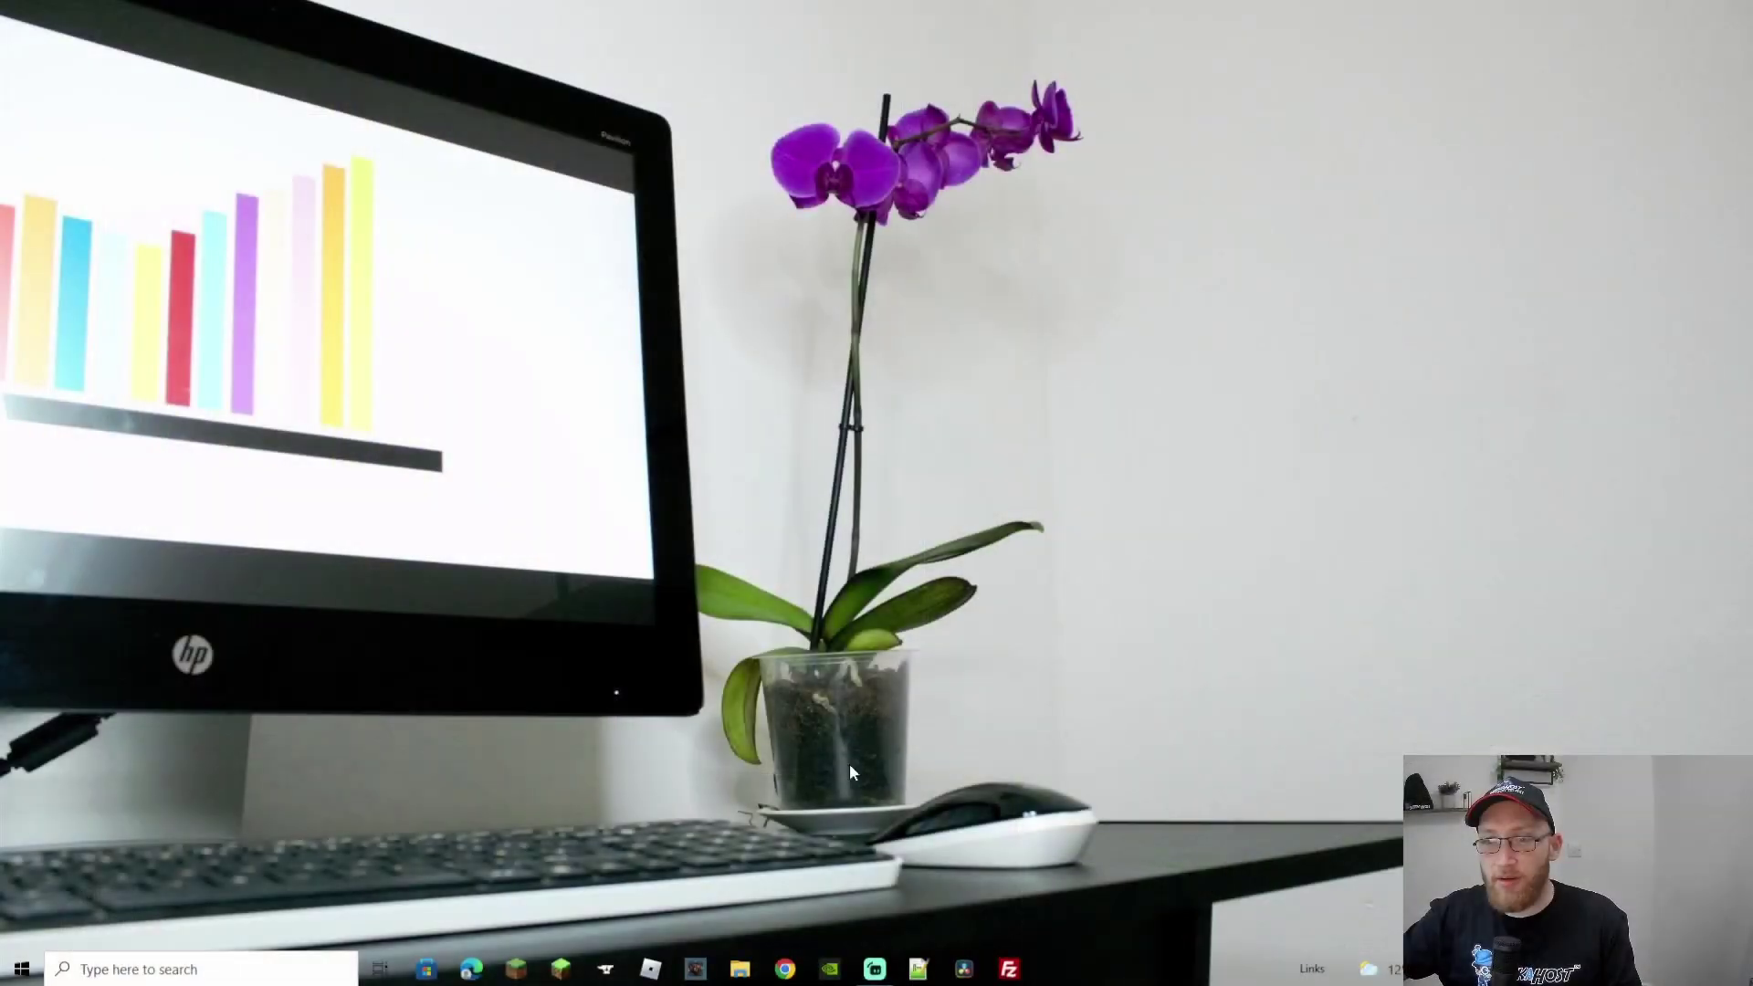
Step: Find the je2be app on the computer and launch it
left_click(264, 969)
type("h")
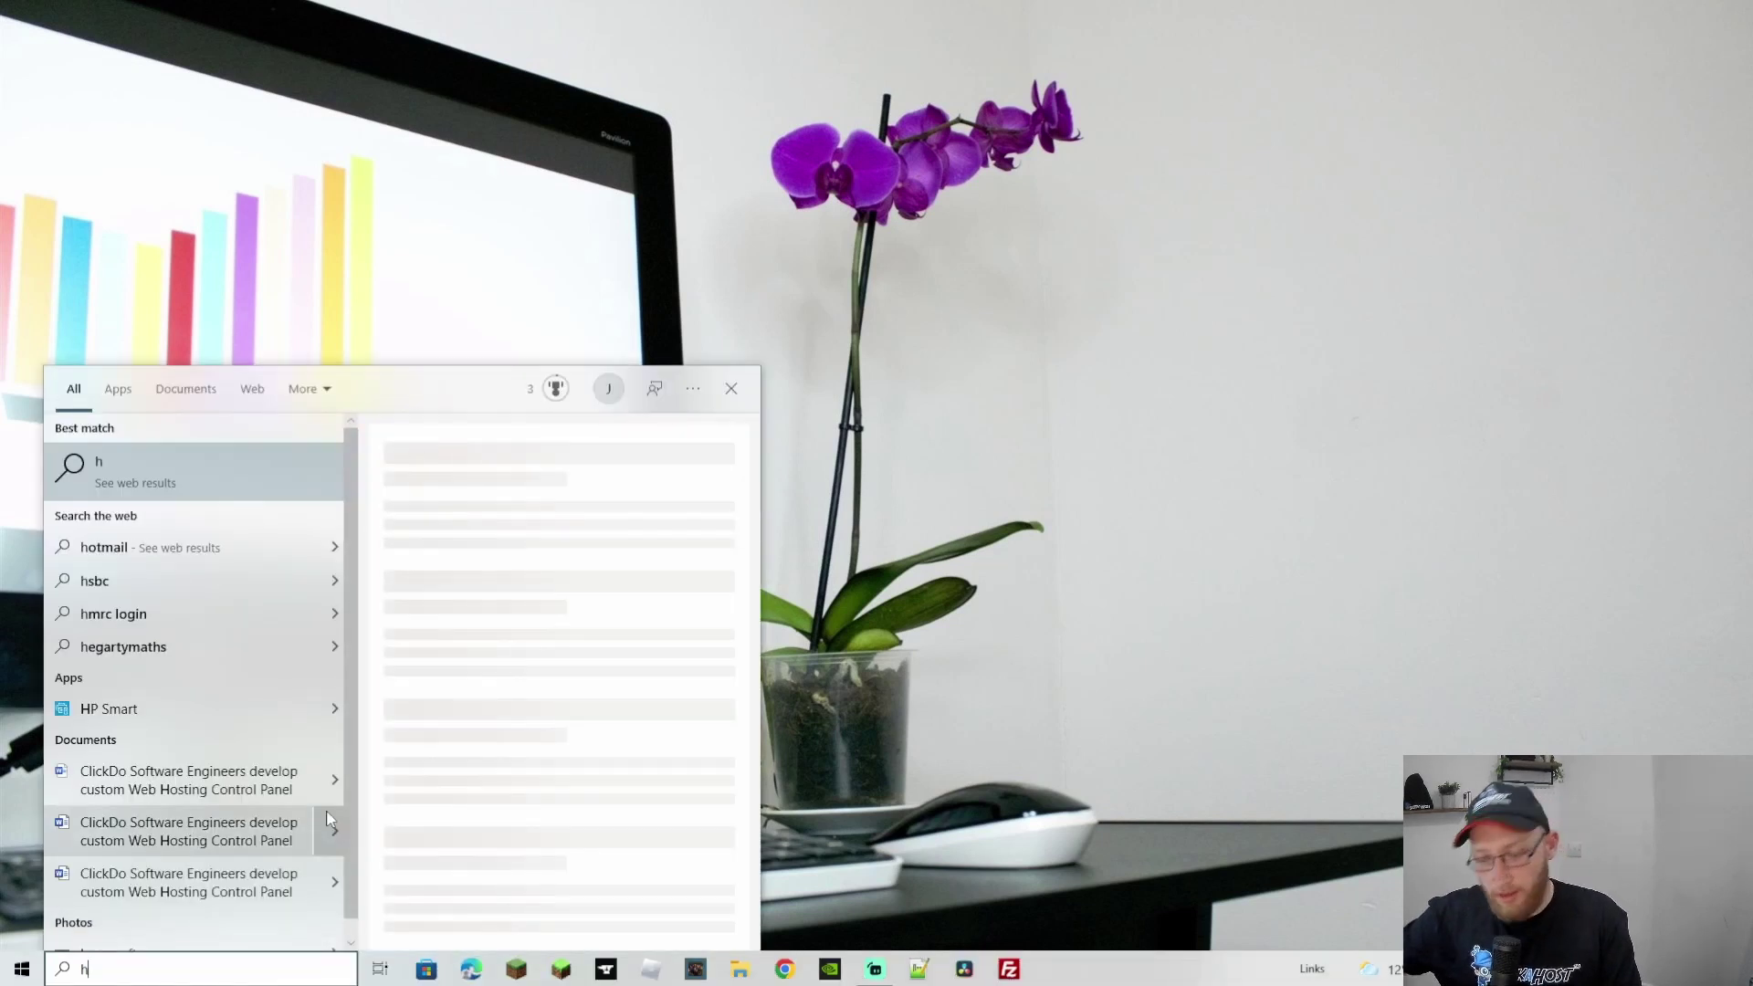
key("BackSpace")
type("j")
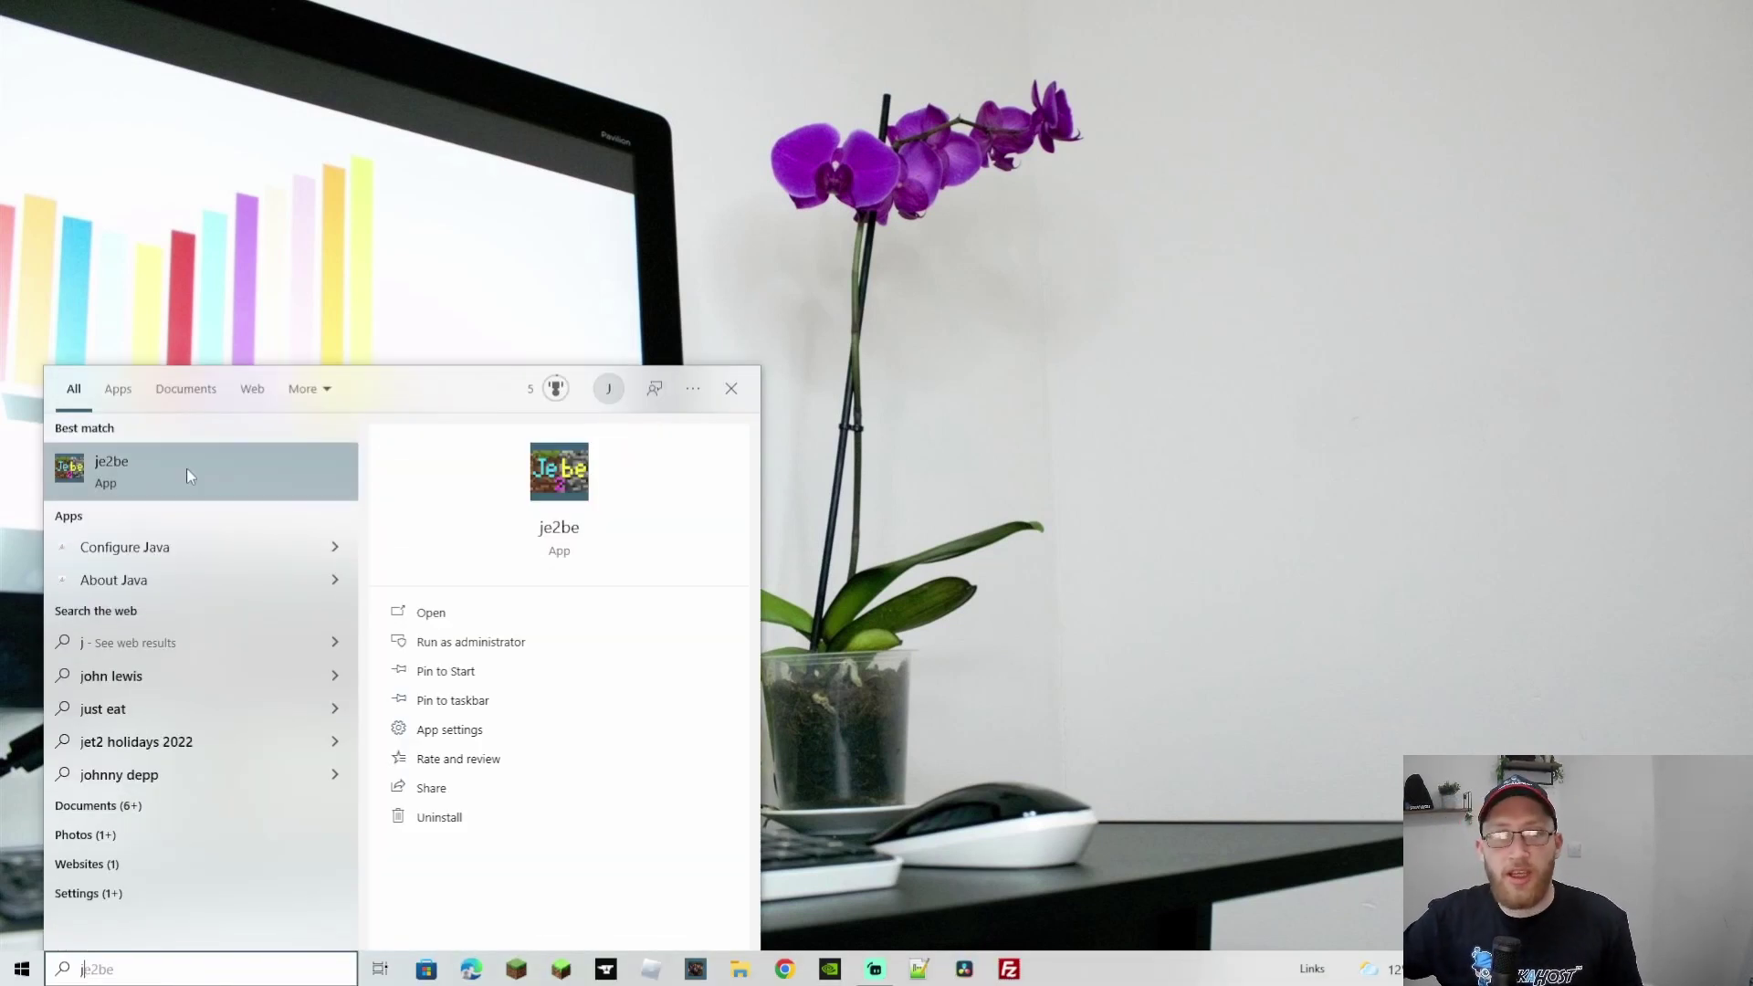
left_click(187, 471)
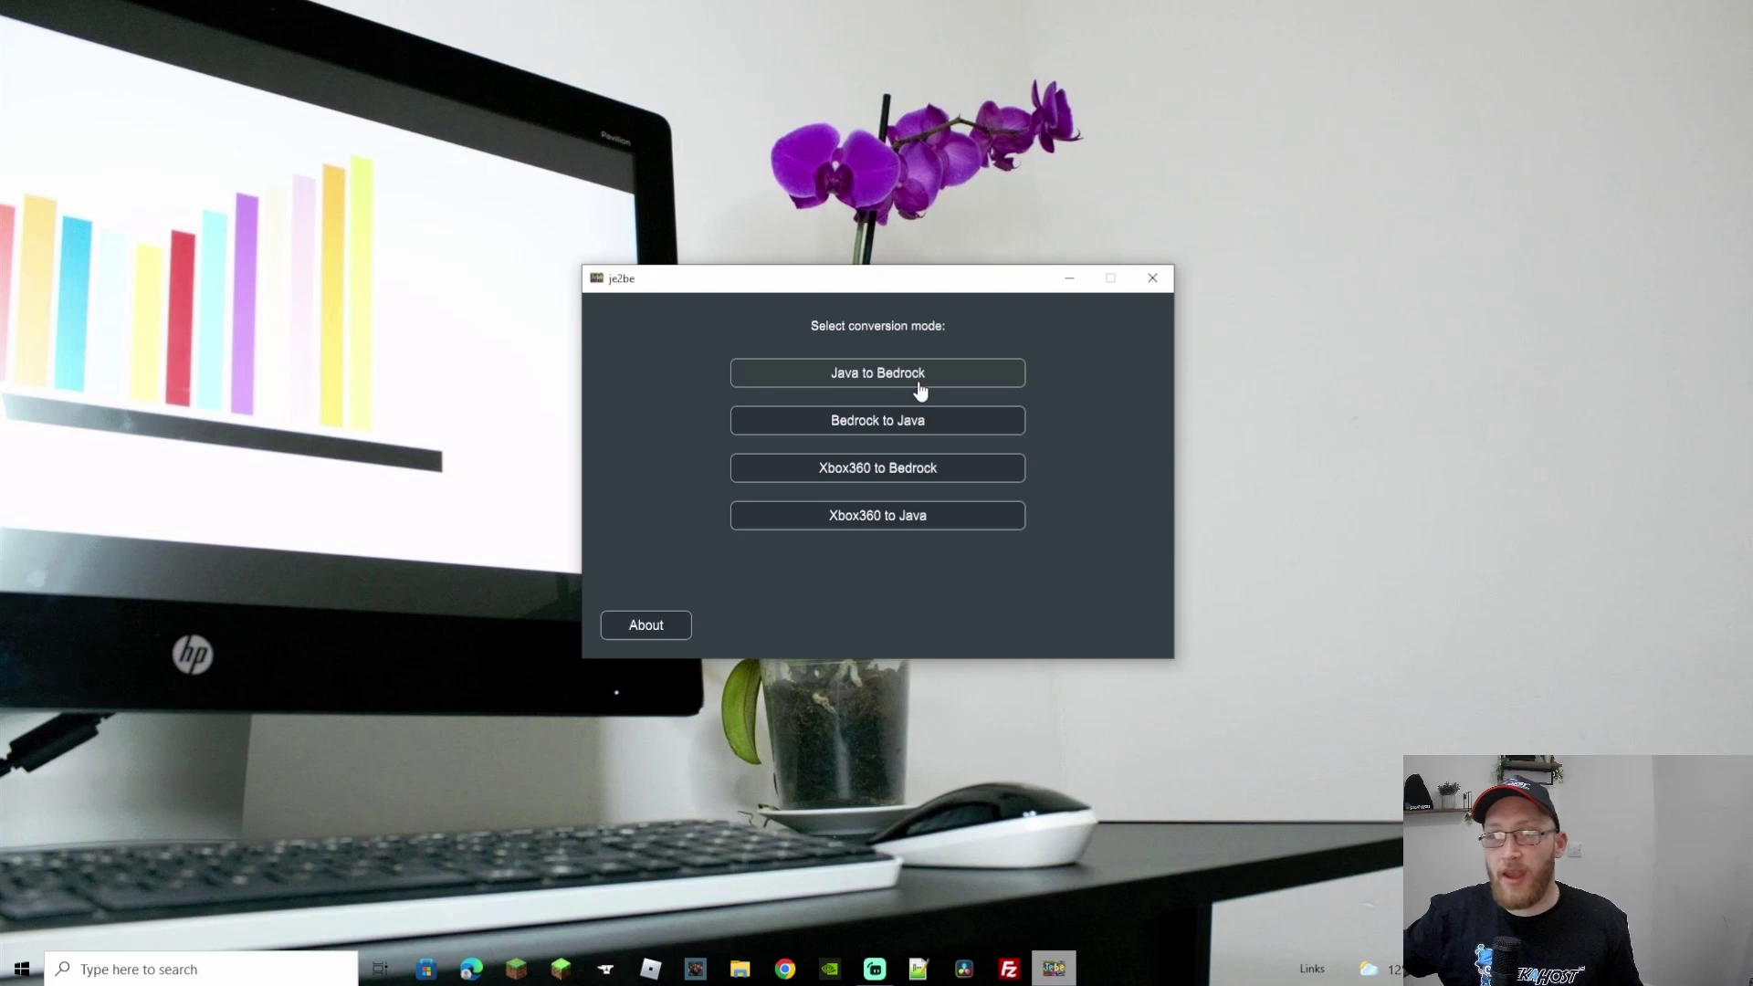
Step: Convert "Java world" from Java to Bedrock, save it into the Minecraft Bedrock save folder, and close je2be
left_click(920, 387)
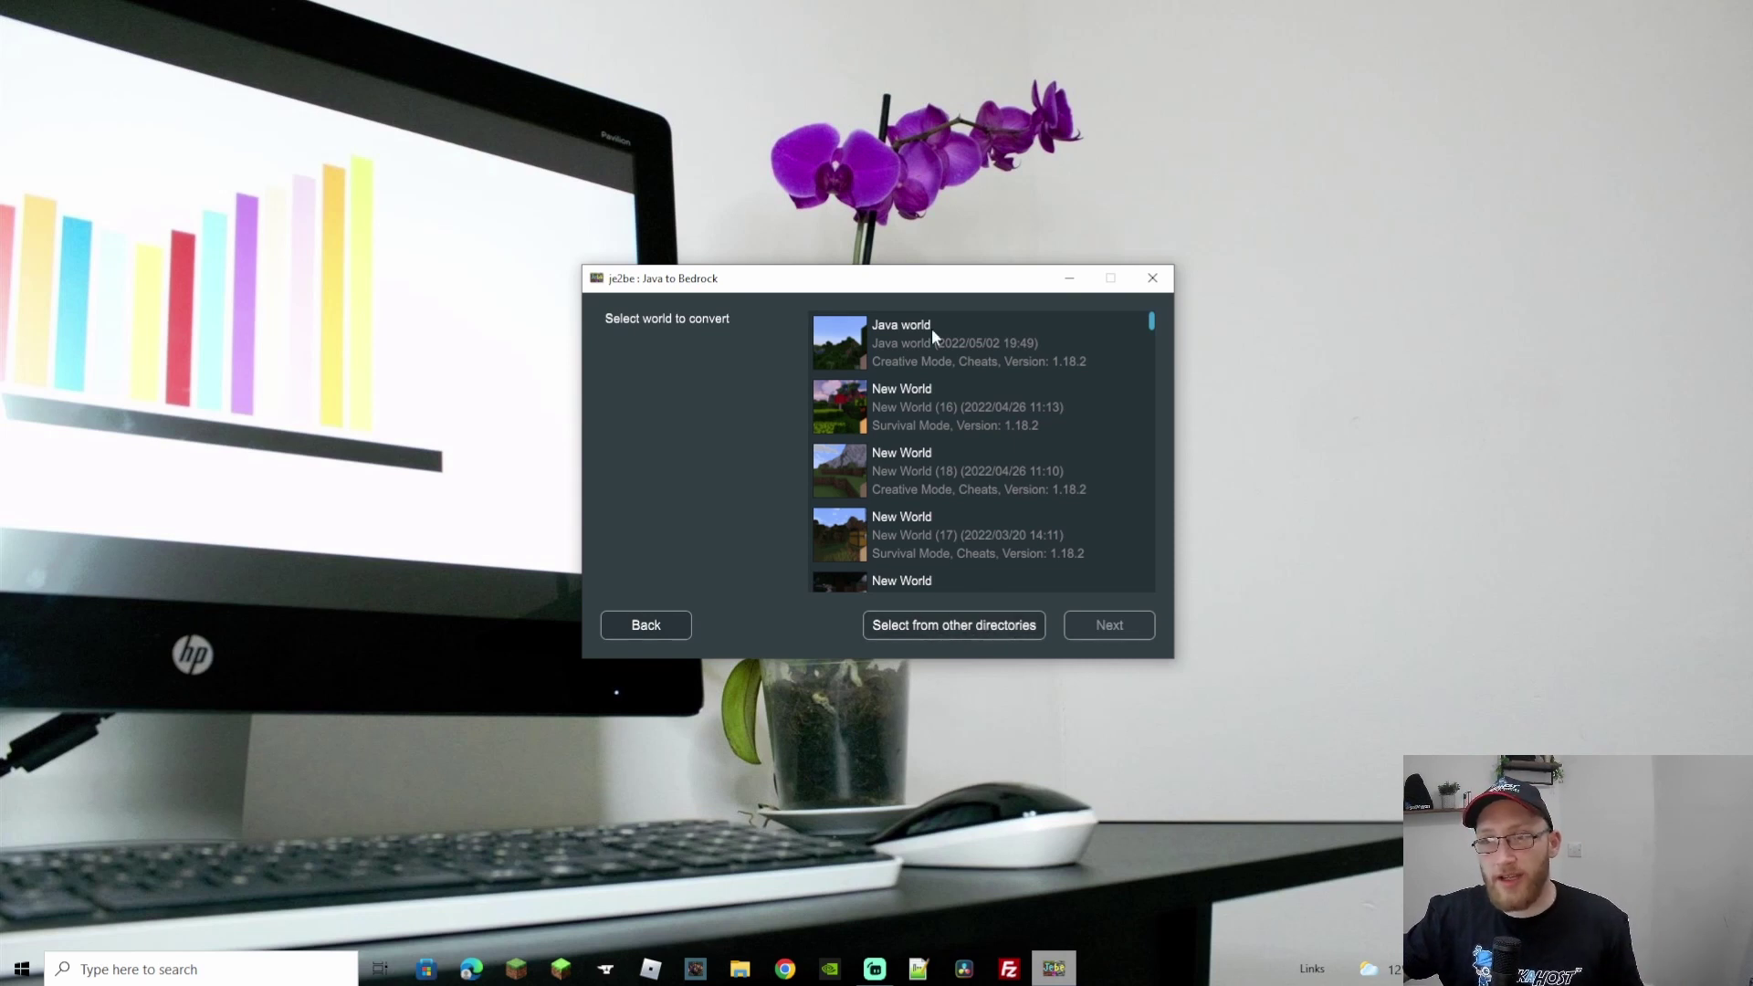
left_click(891, 352)
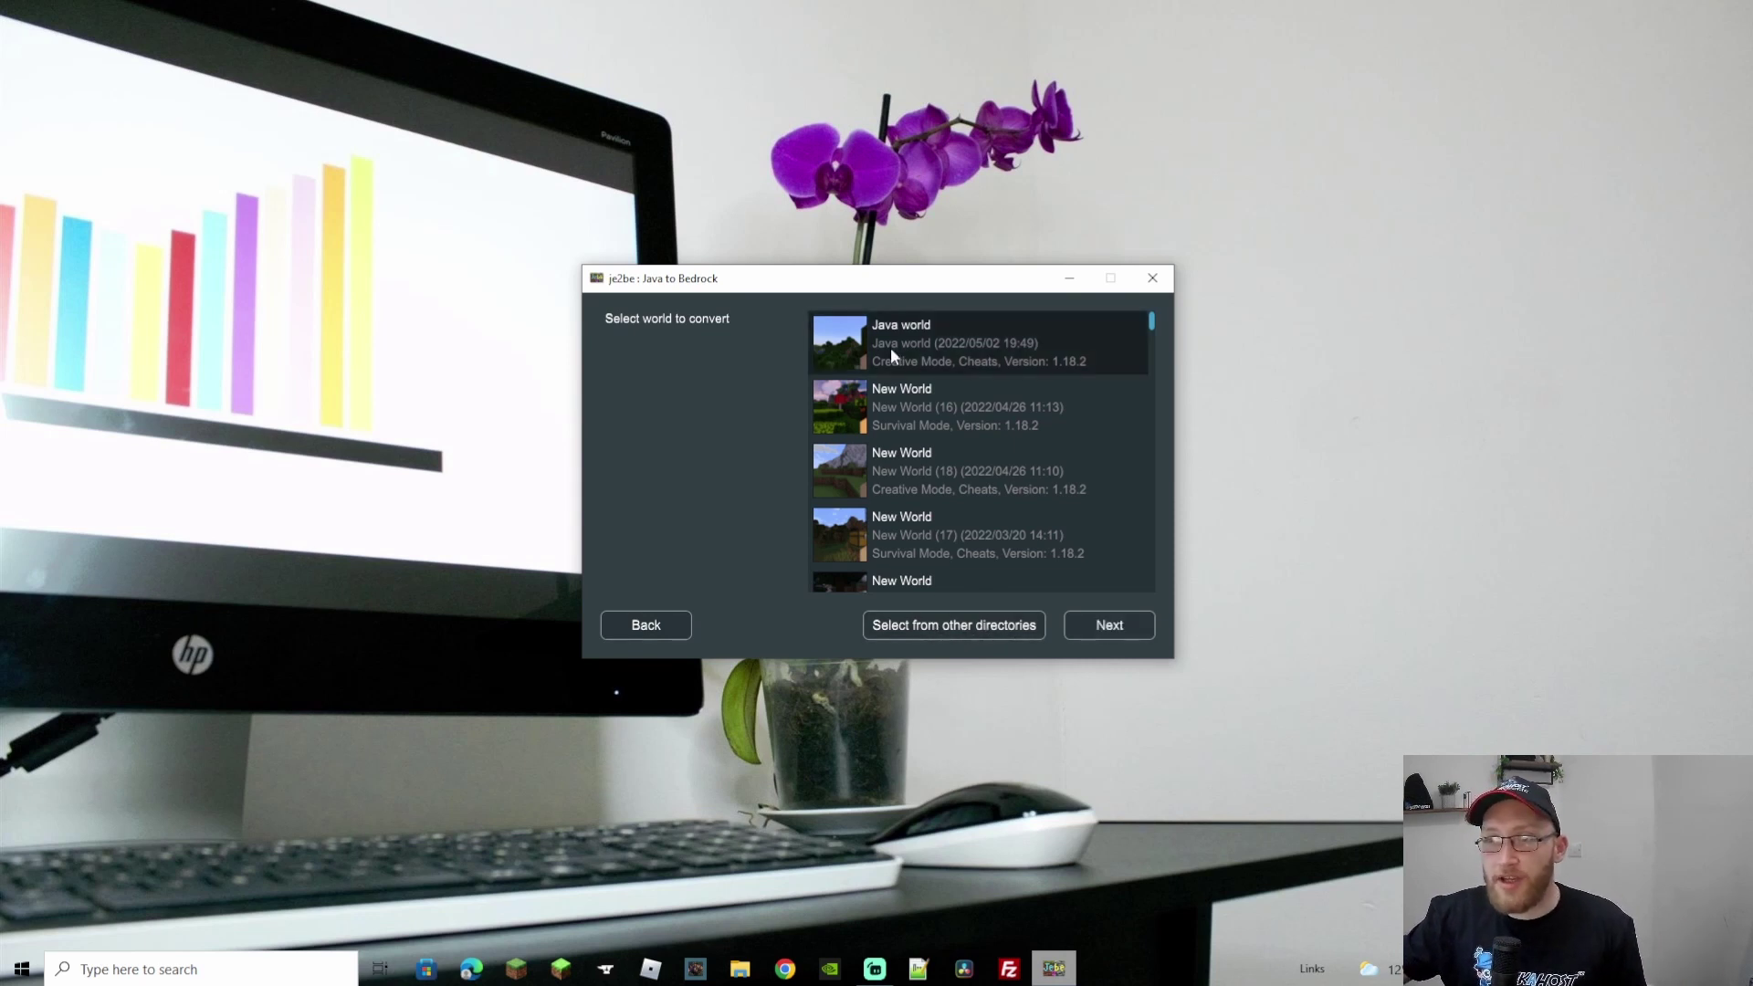
left_click(1102, 625)
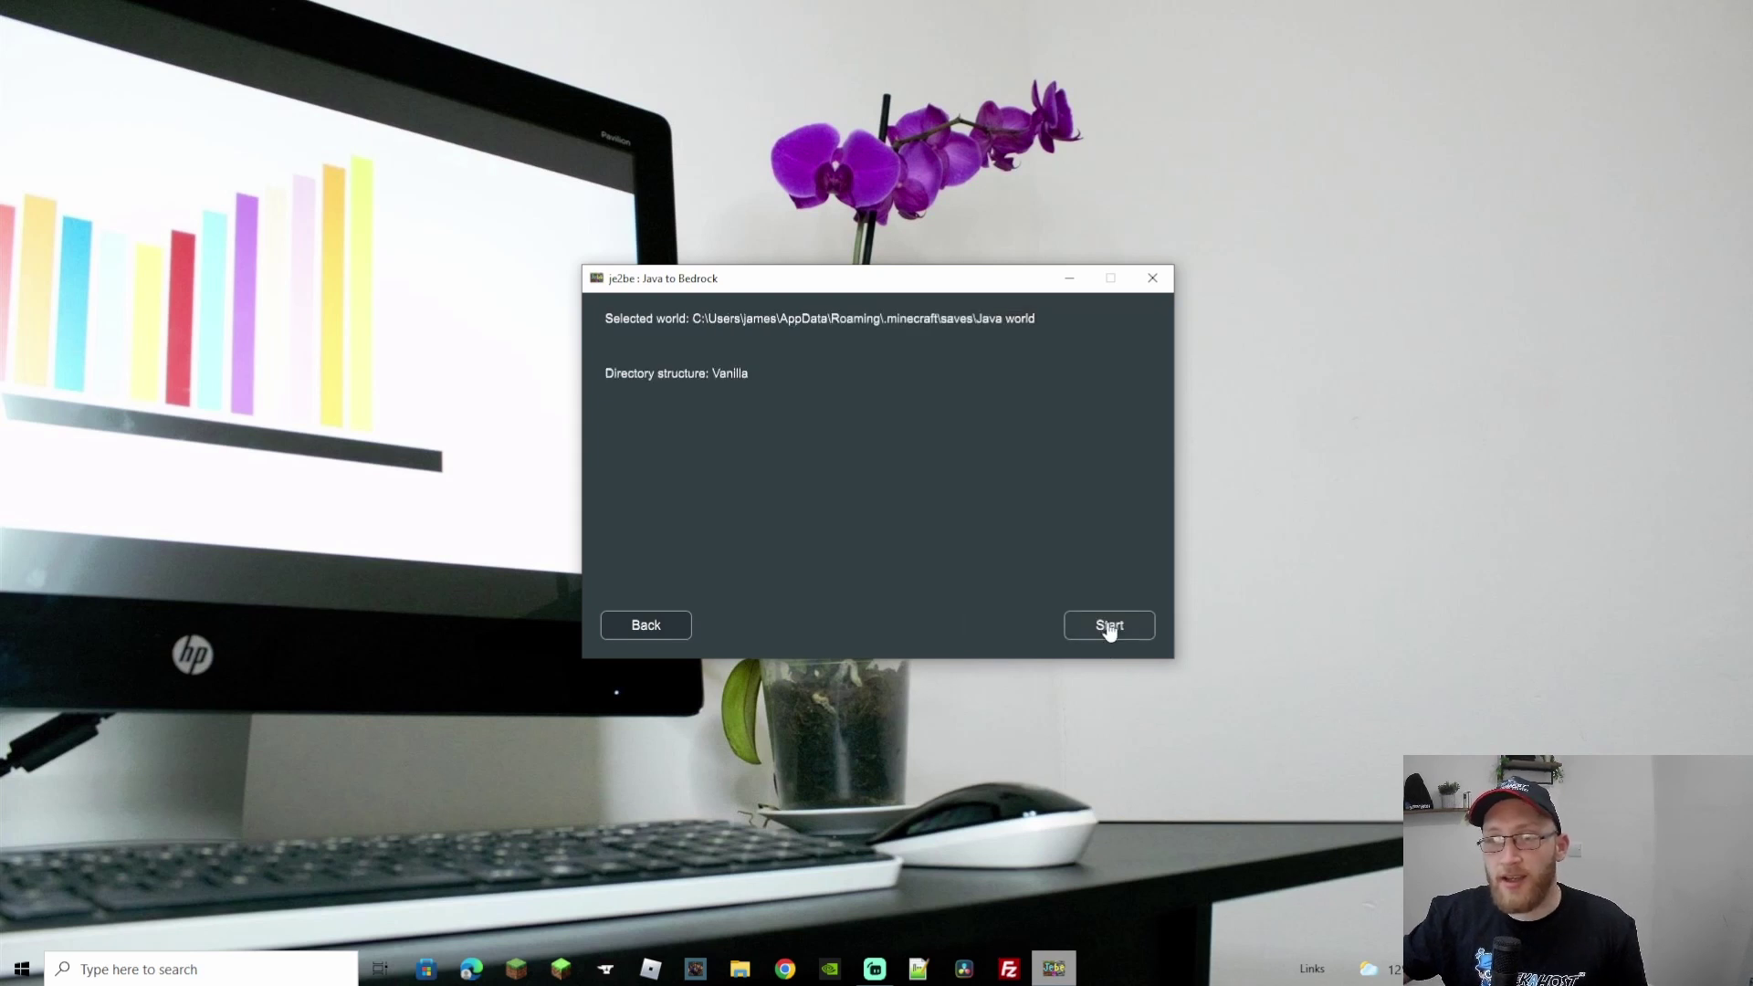
left_click(1109, 628)
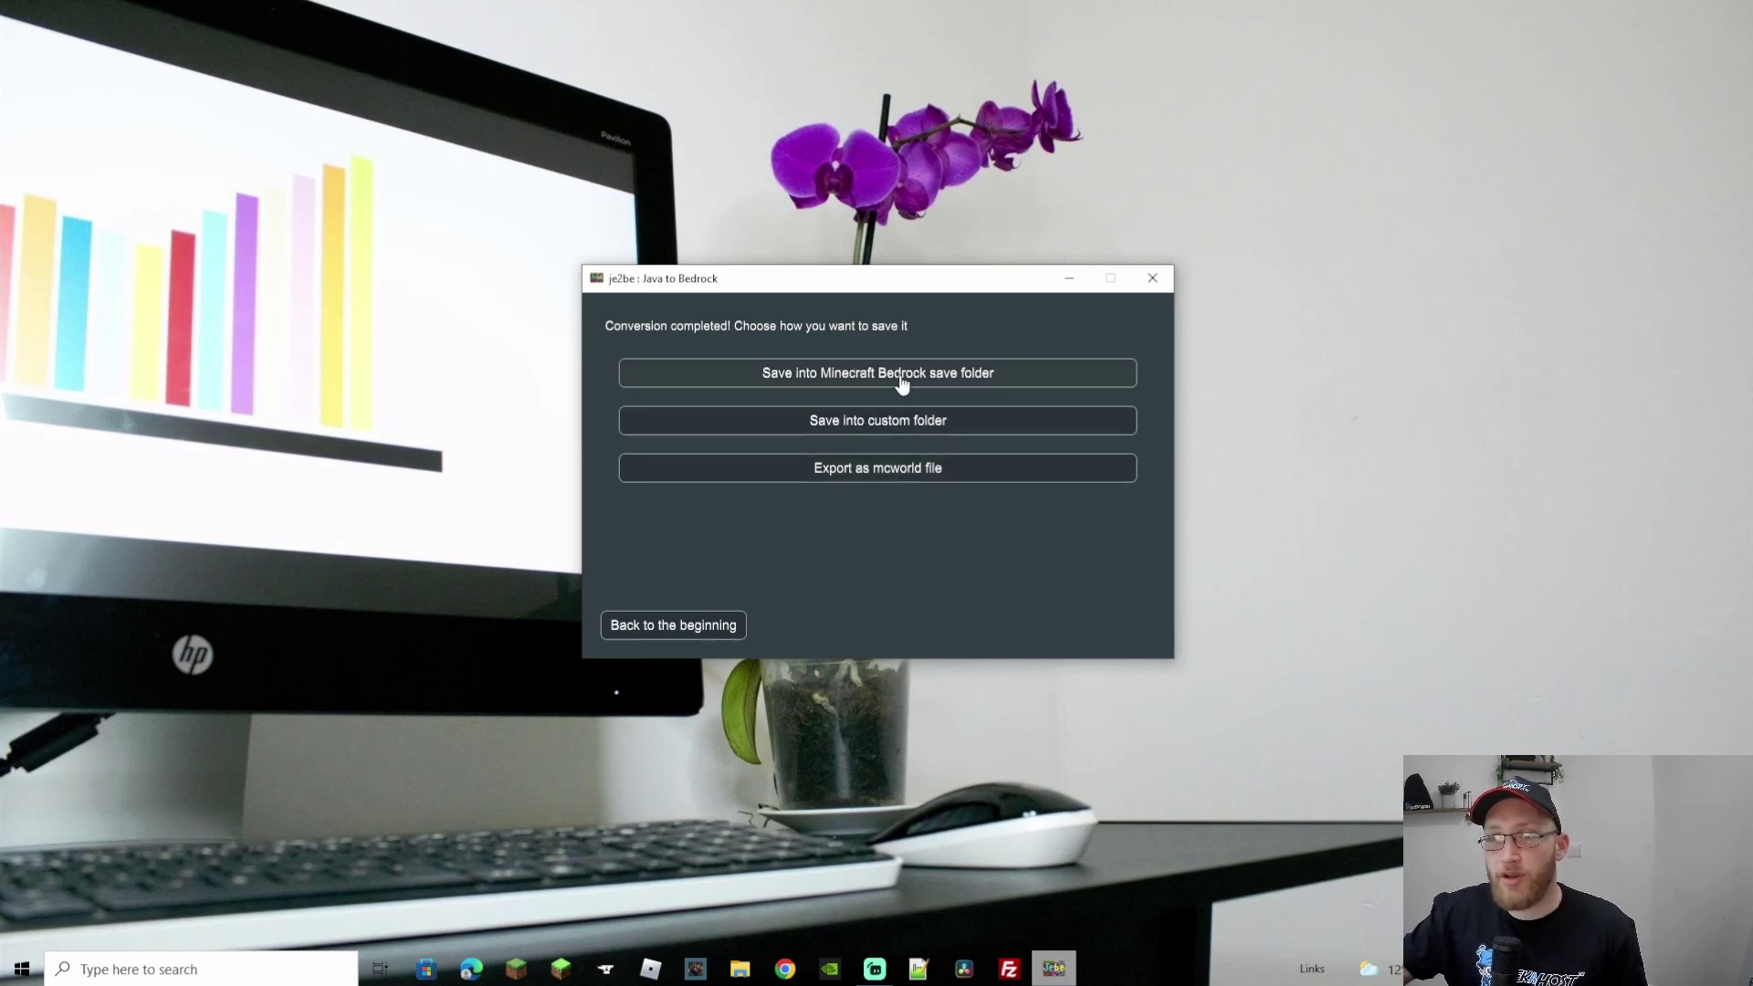
left_click(936, 381)
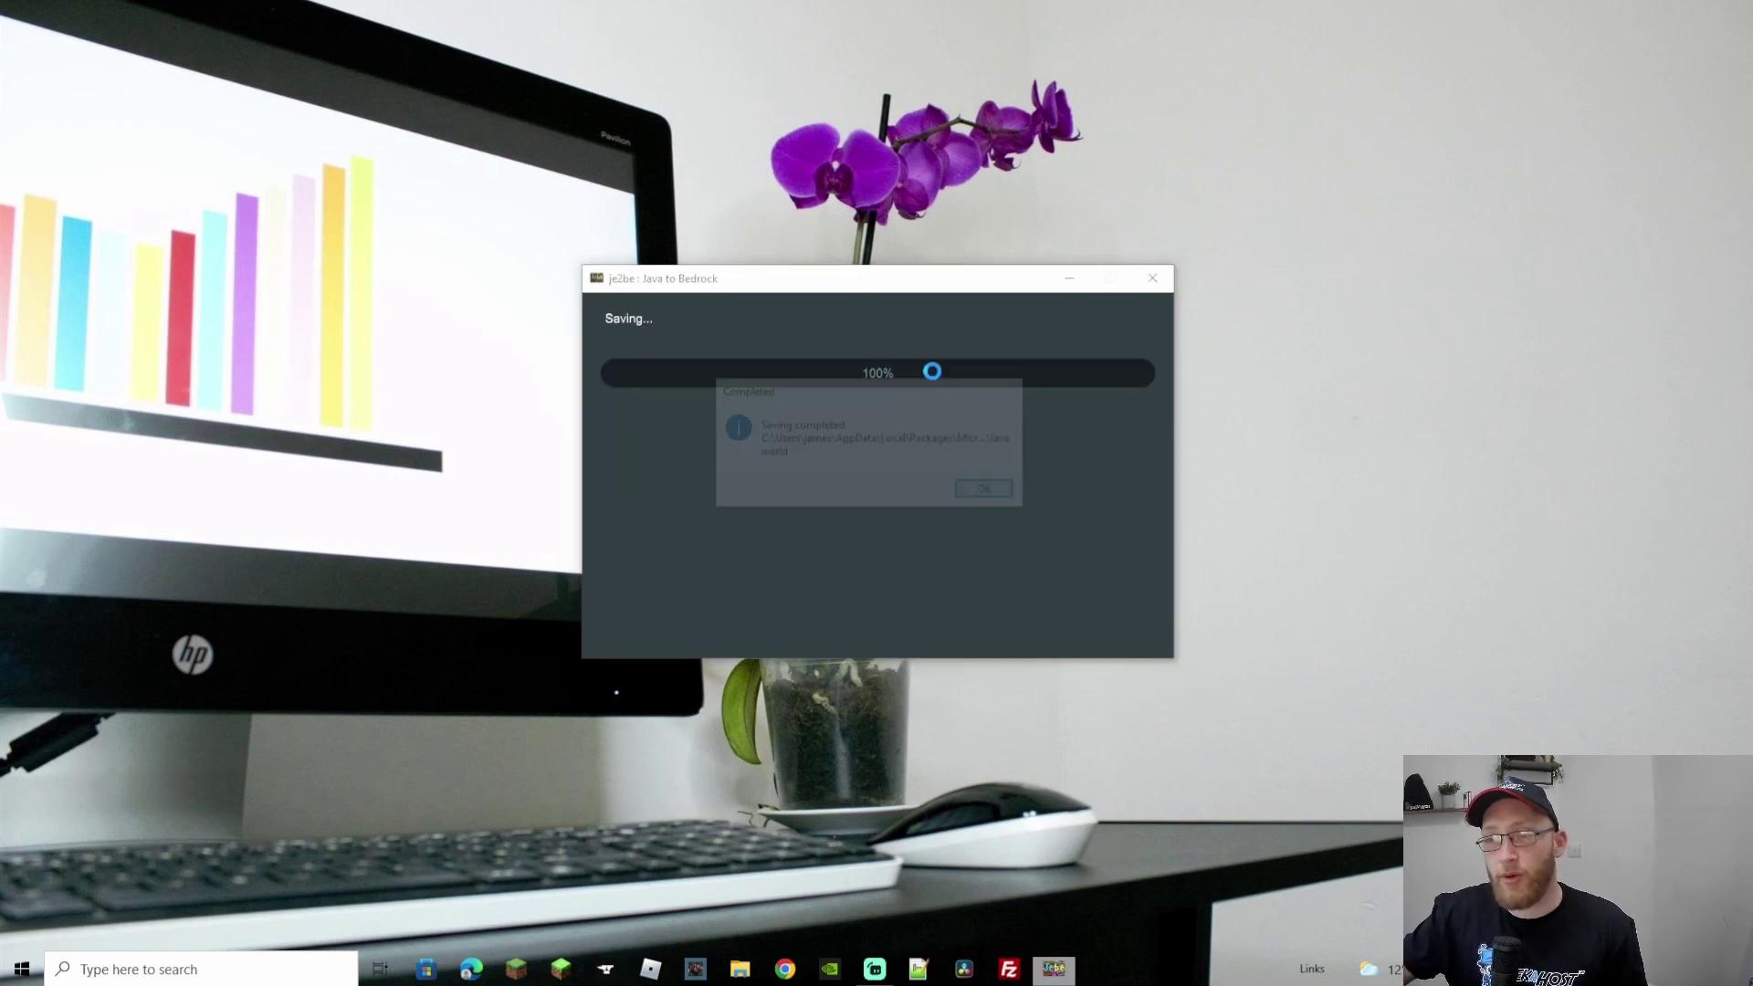
left_click(989, 491)
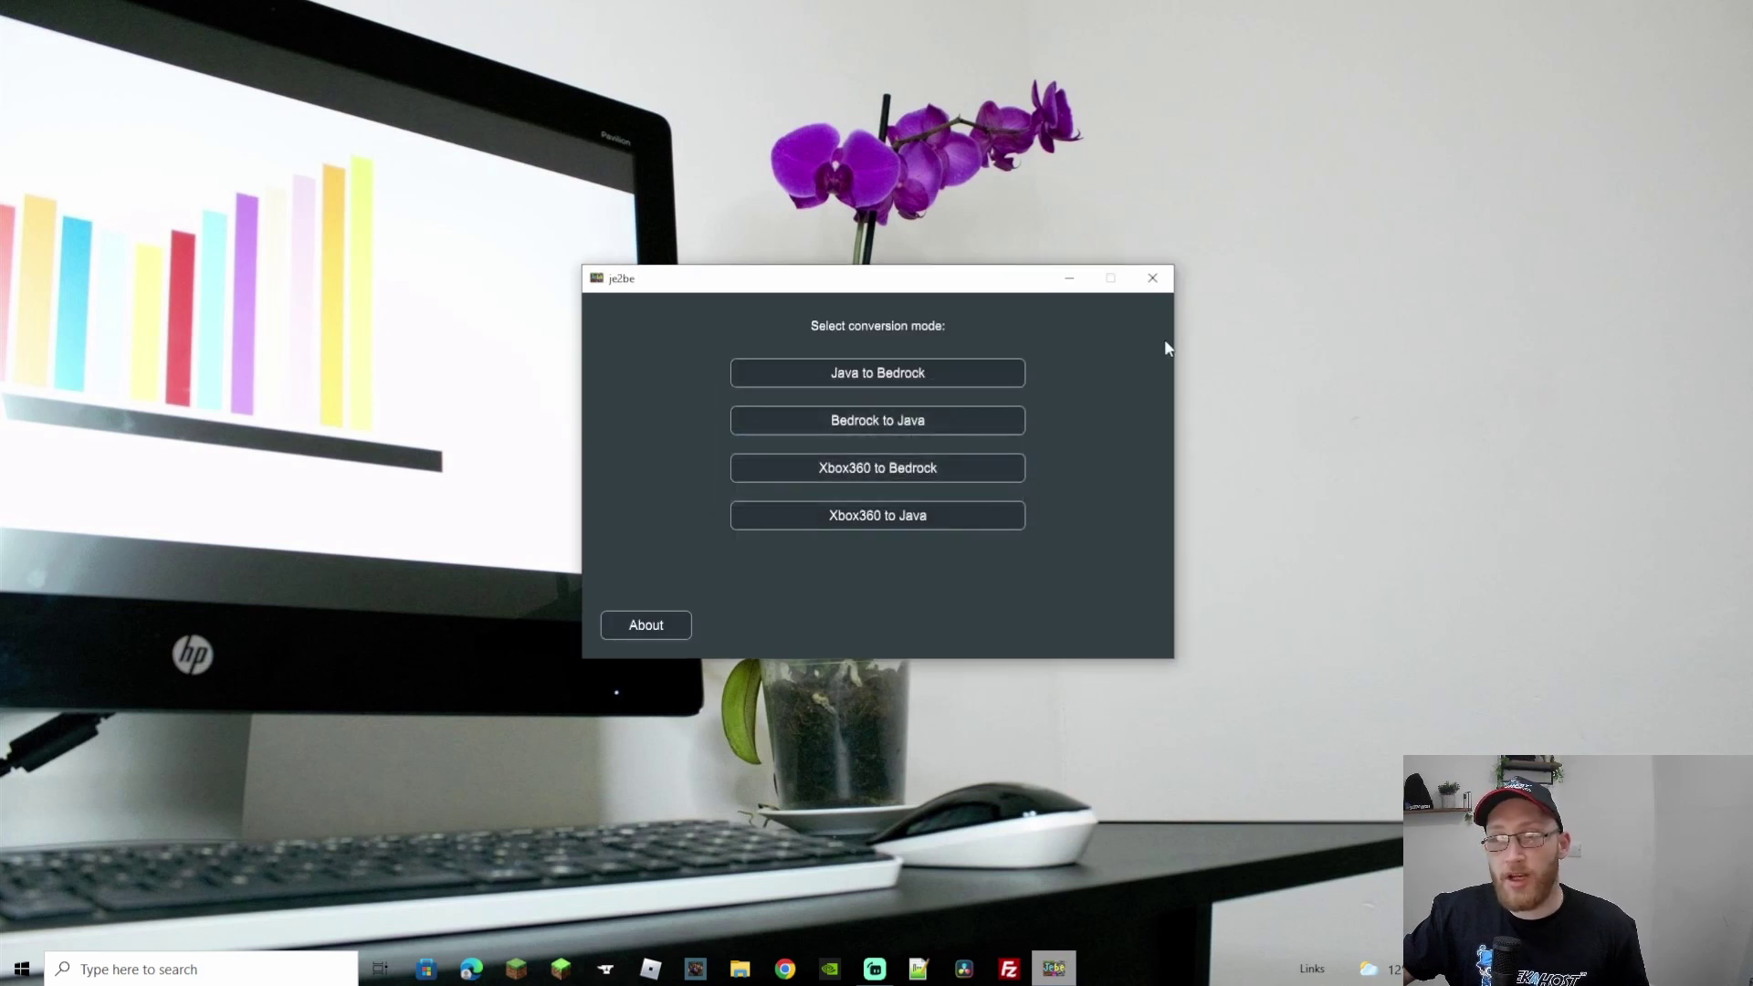
left_click(1152, 279)
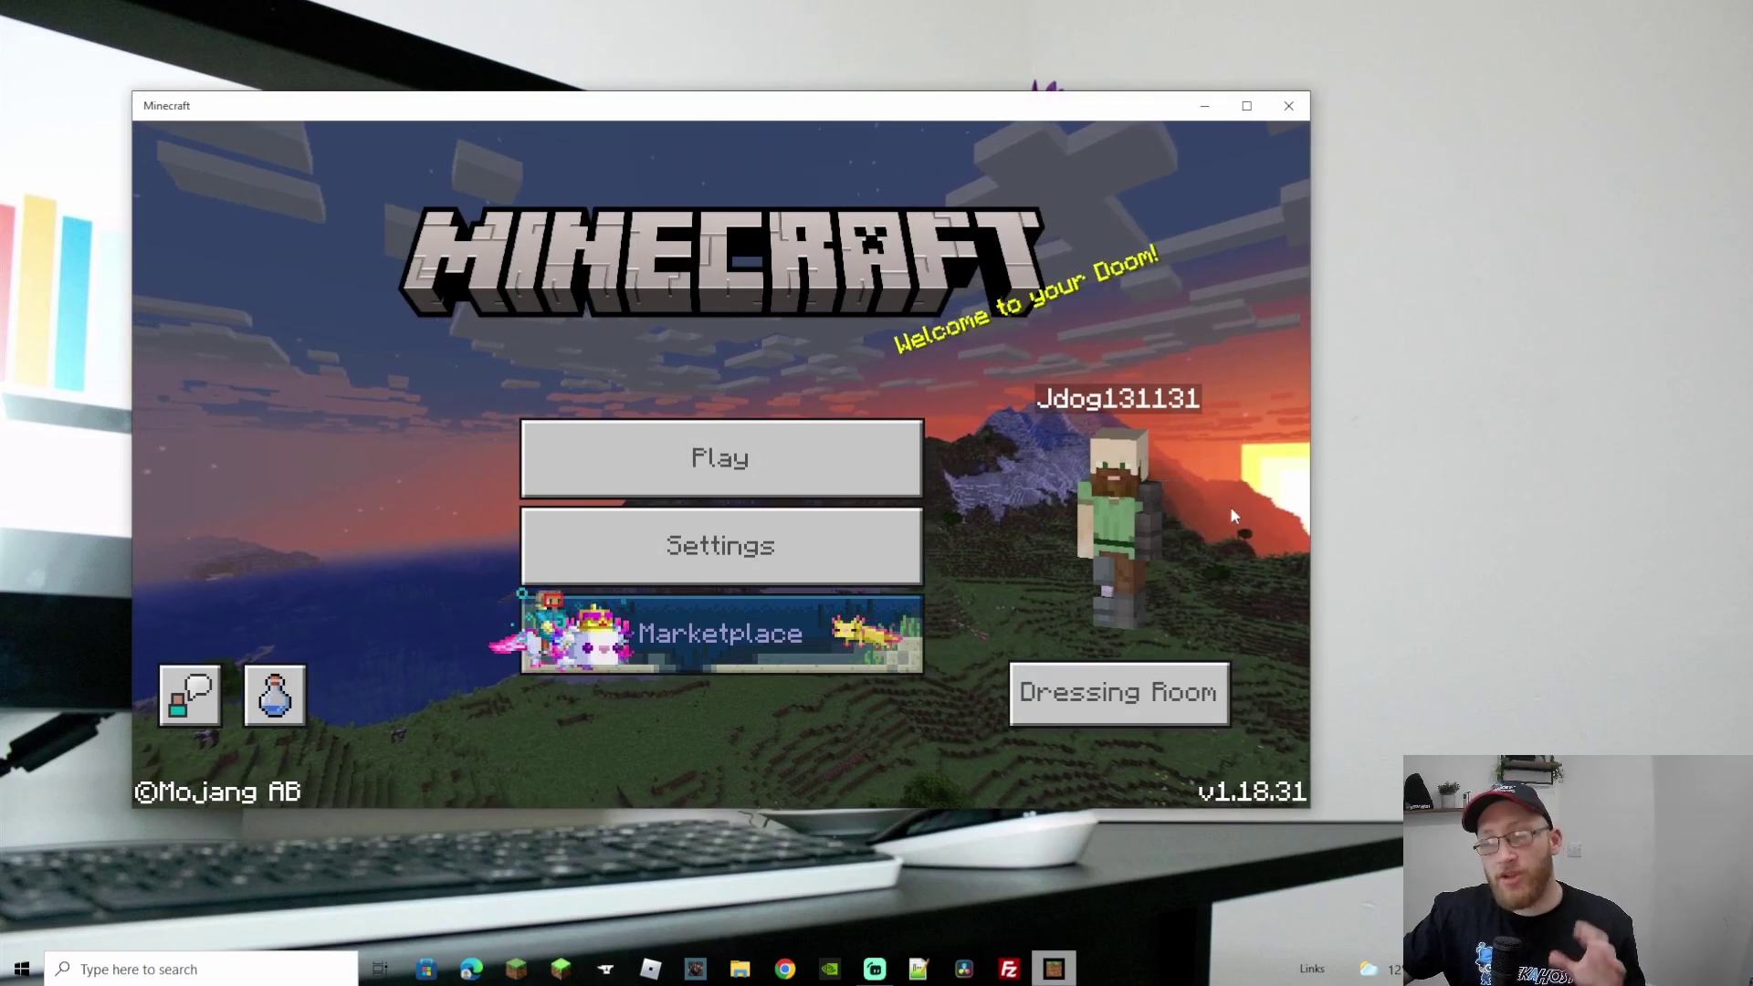
Step: Open the converted "Java world" from the worlds list in Minecraft Bedrock to check it
left_click(857, 471)
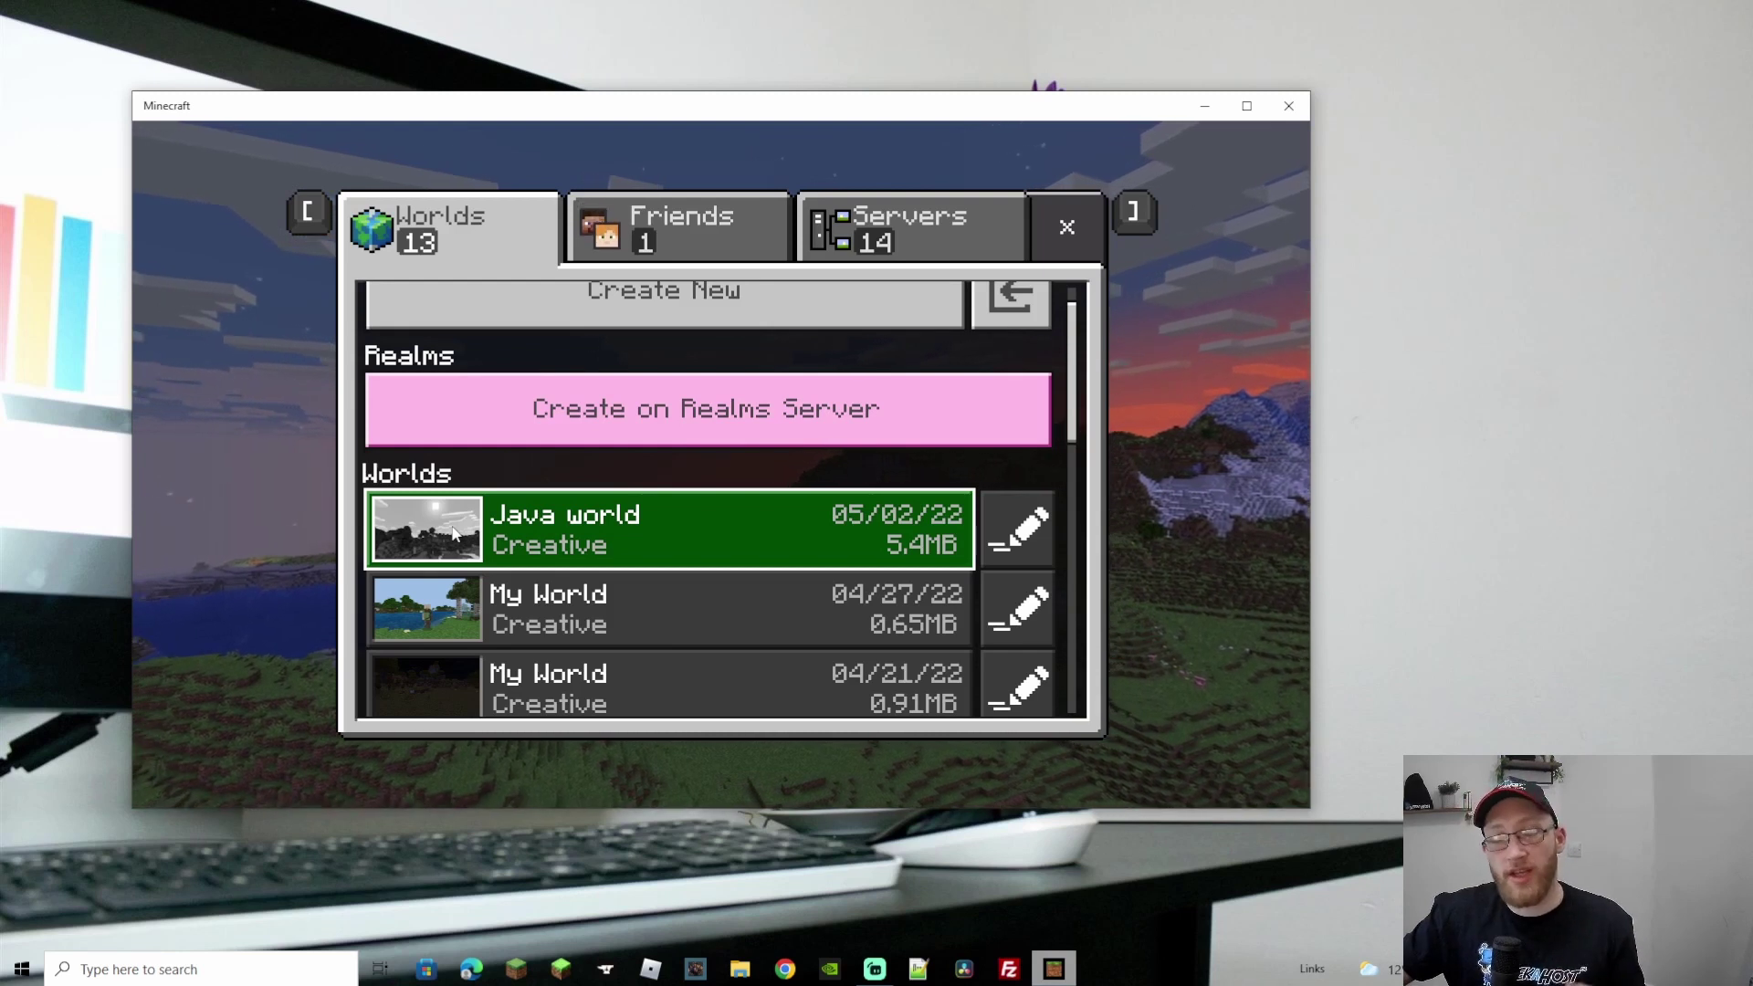
left_click(653, 542)
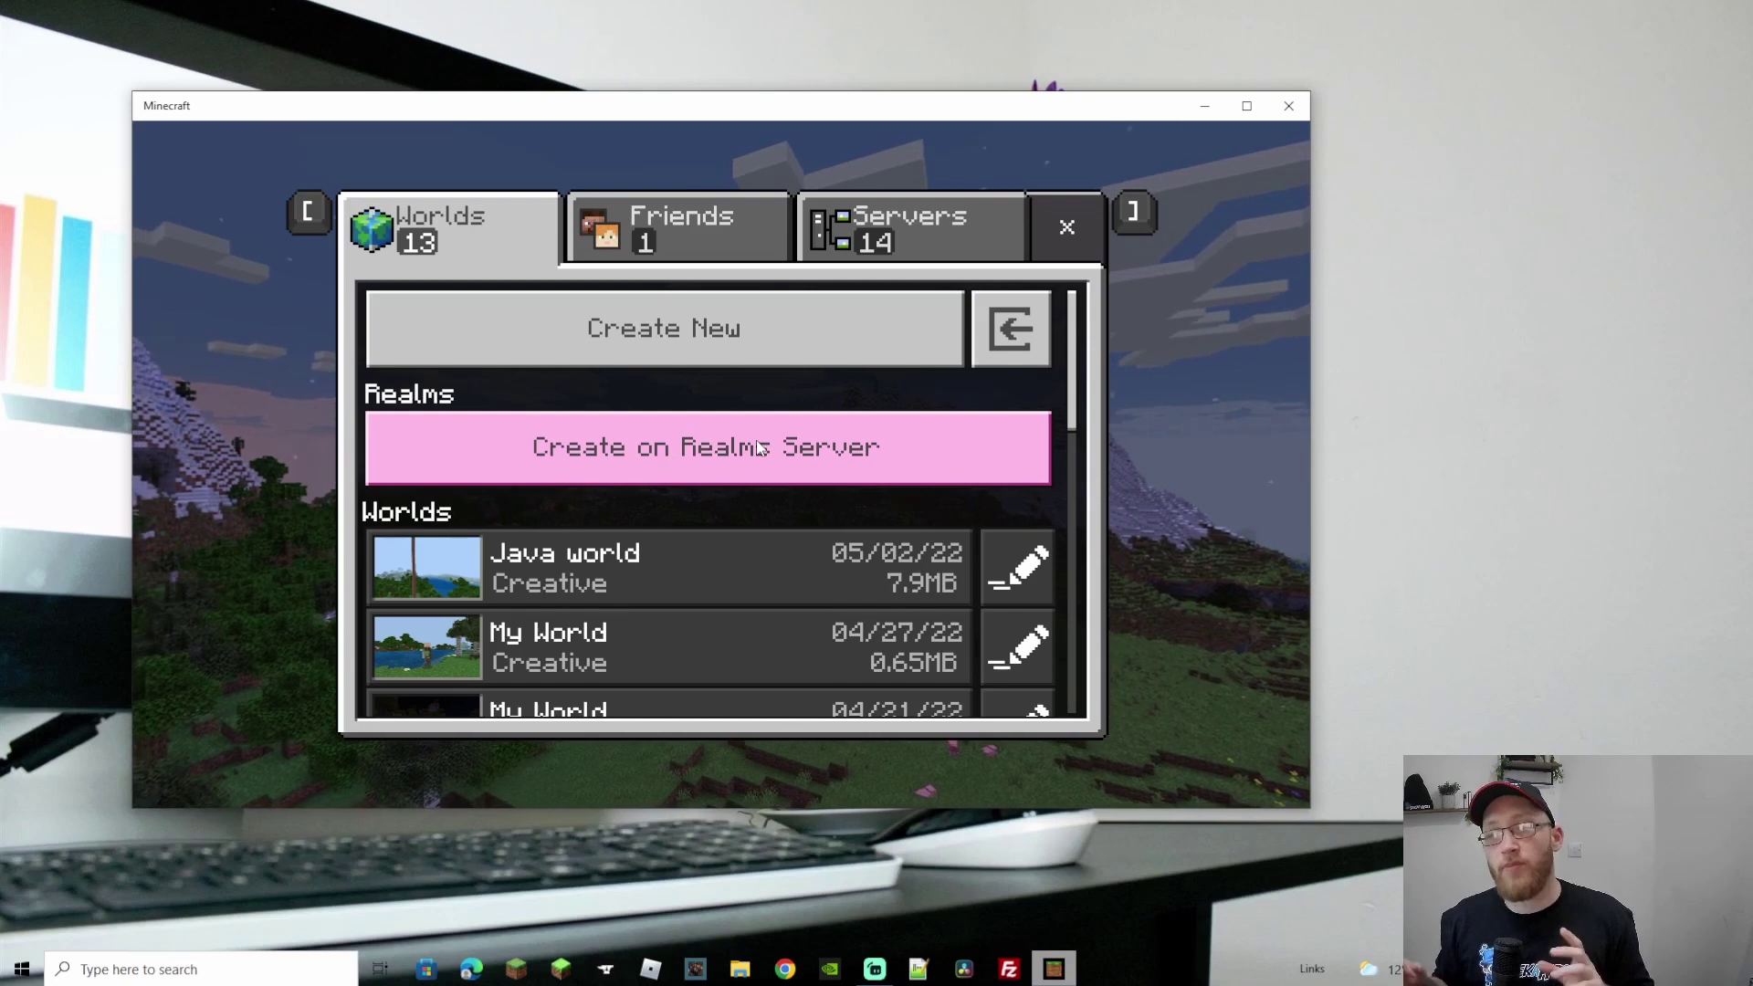
Step: Create a new Creative Bedrock world named "bedrock world"
left_click(656, 330)
left_click(699, 243)
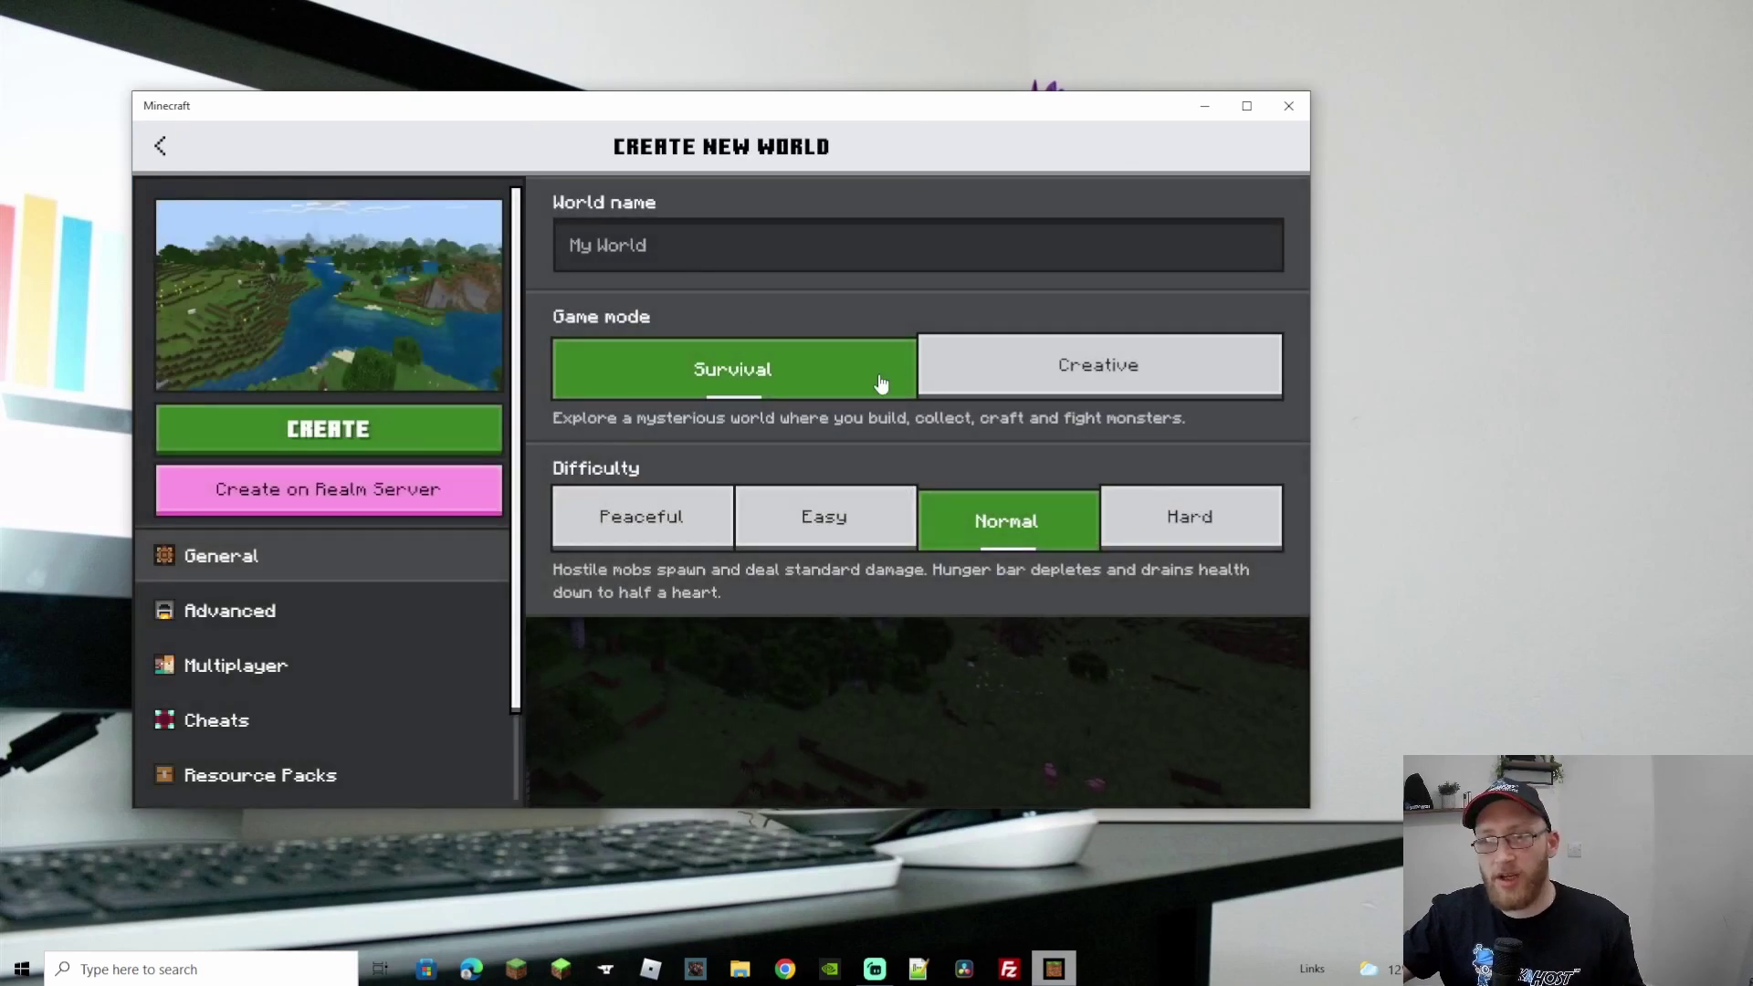
left_click(1049, 347)
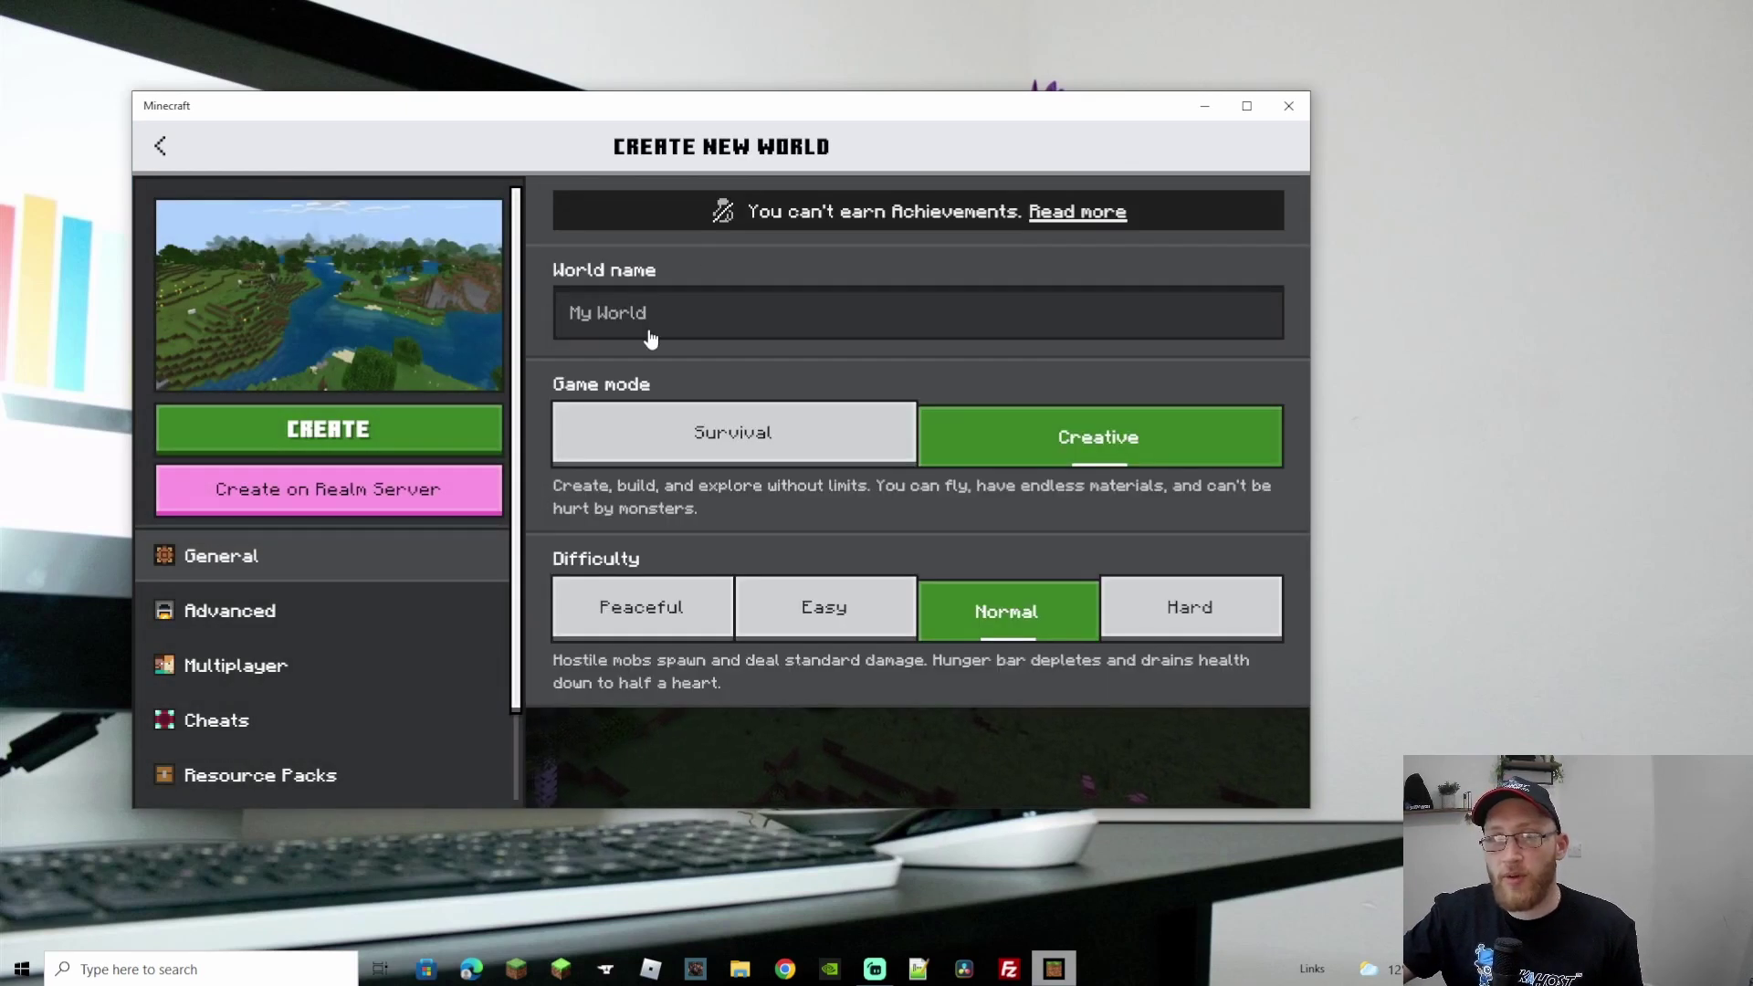
left_click(650, 336)
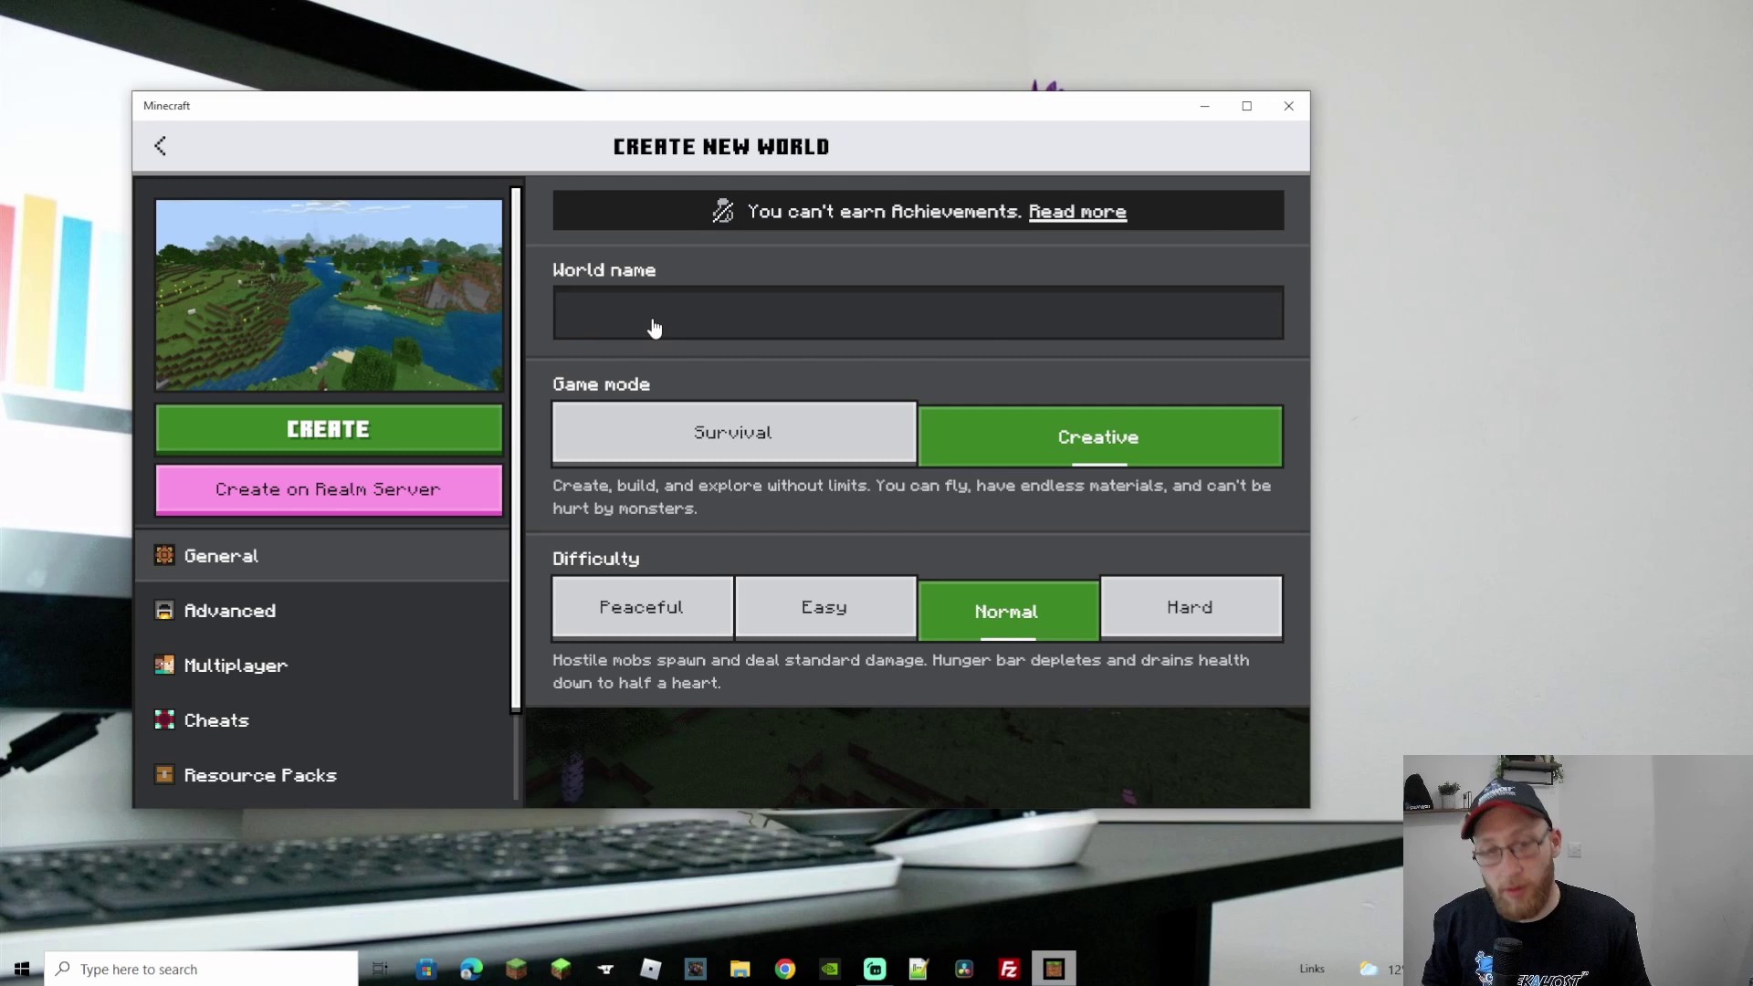
type("bedrock world")
left_click(424, 431)
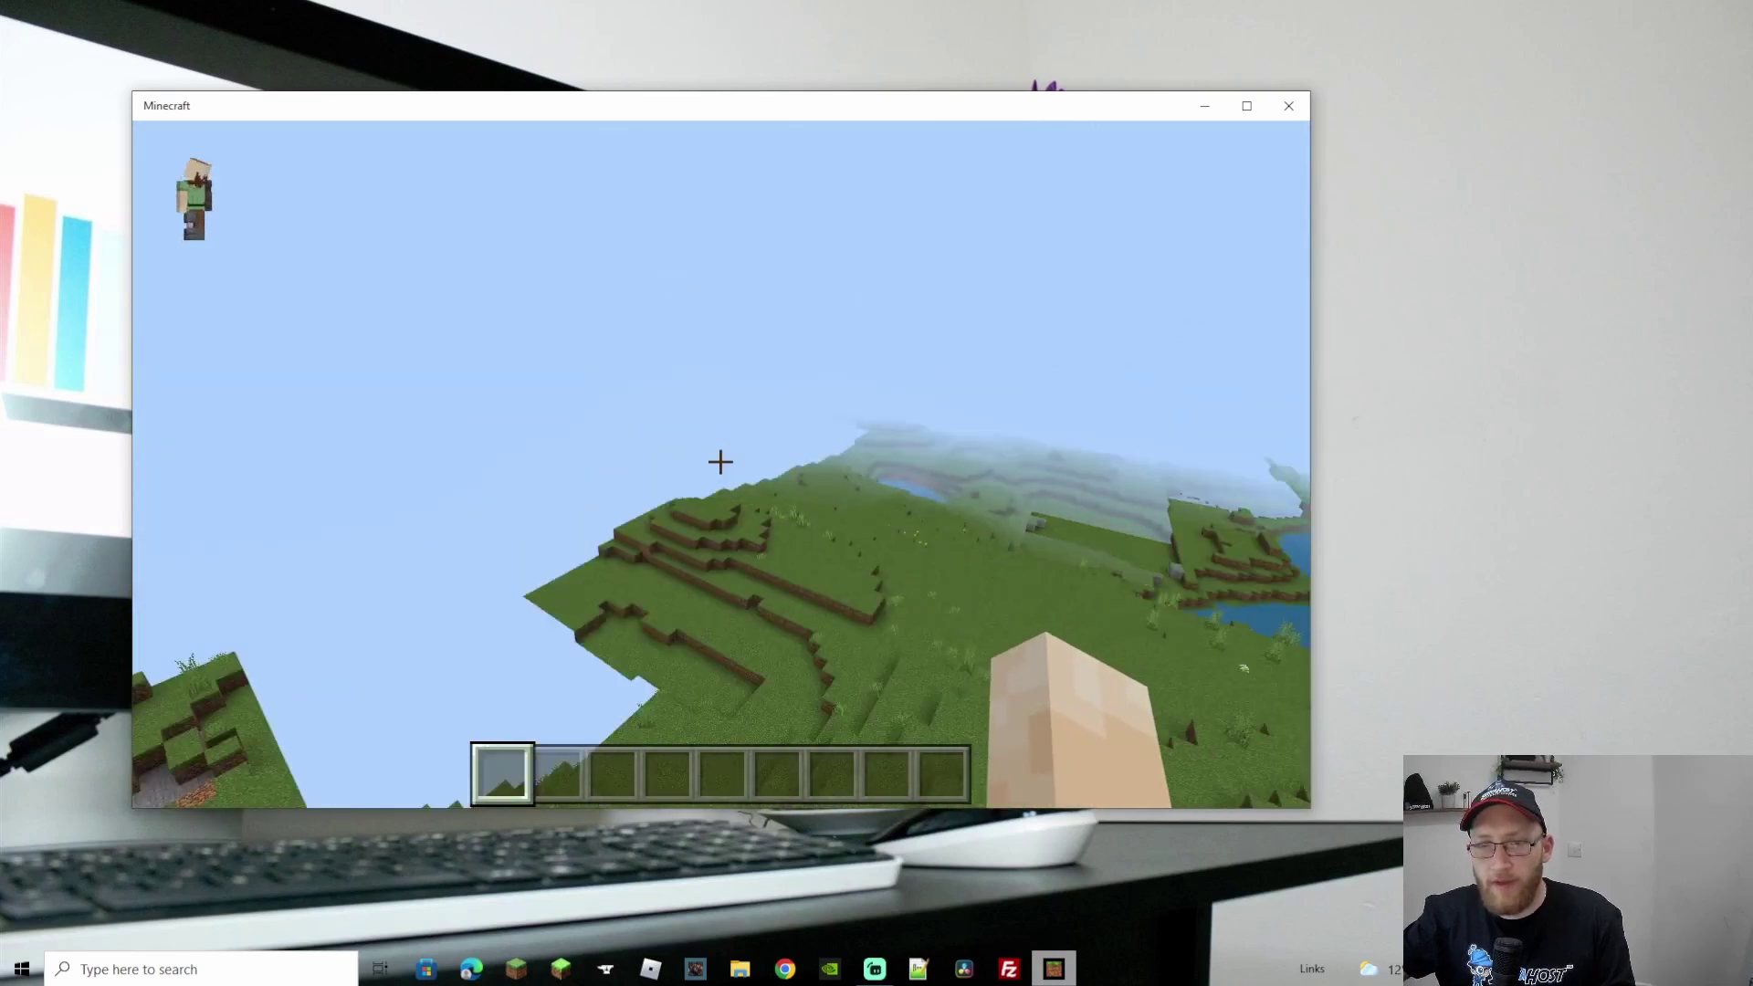
Step: Take Crimson Planks from the creative inventory and build a tall pillar with them on the open grassland
key("w")
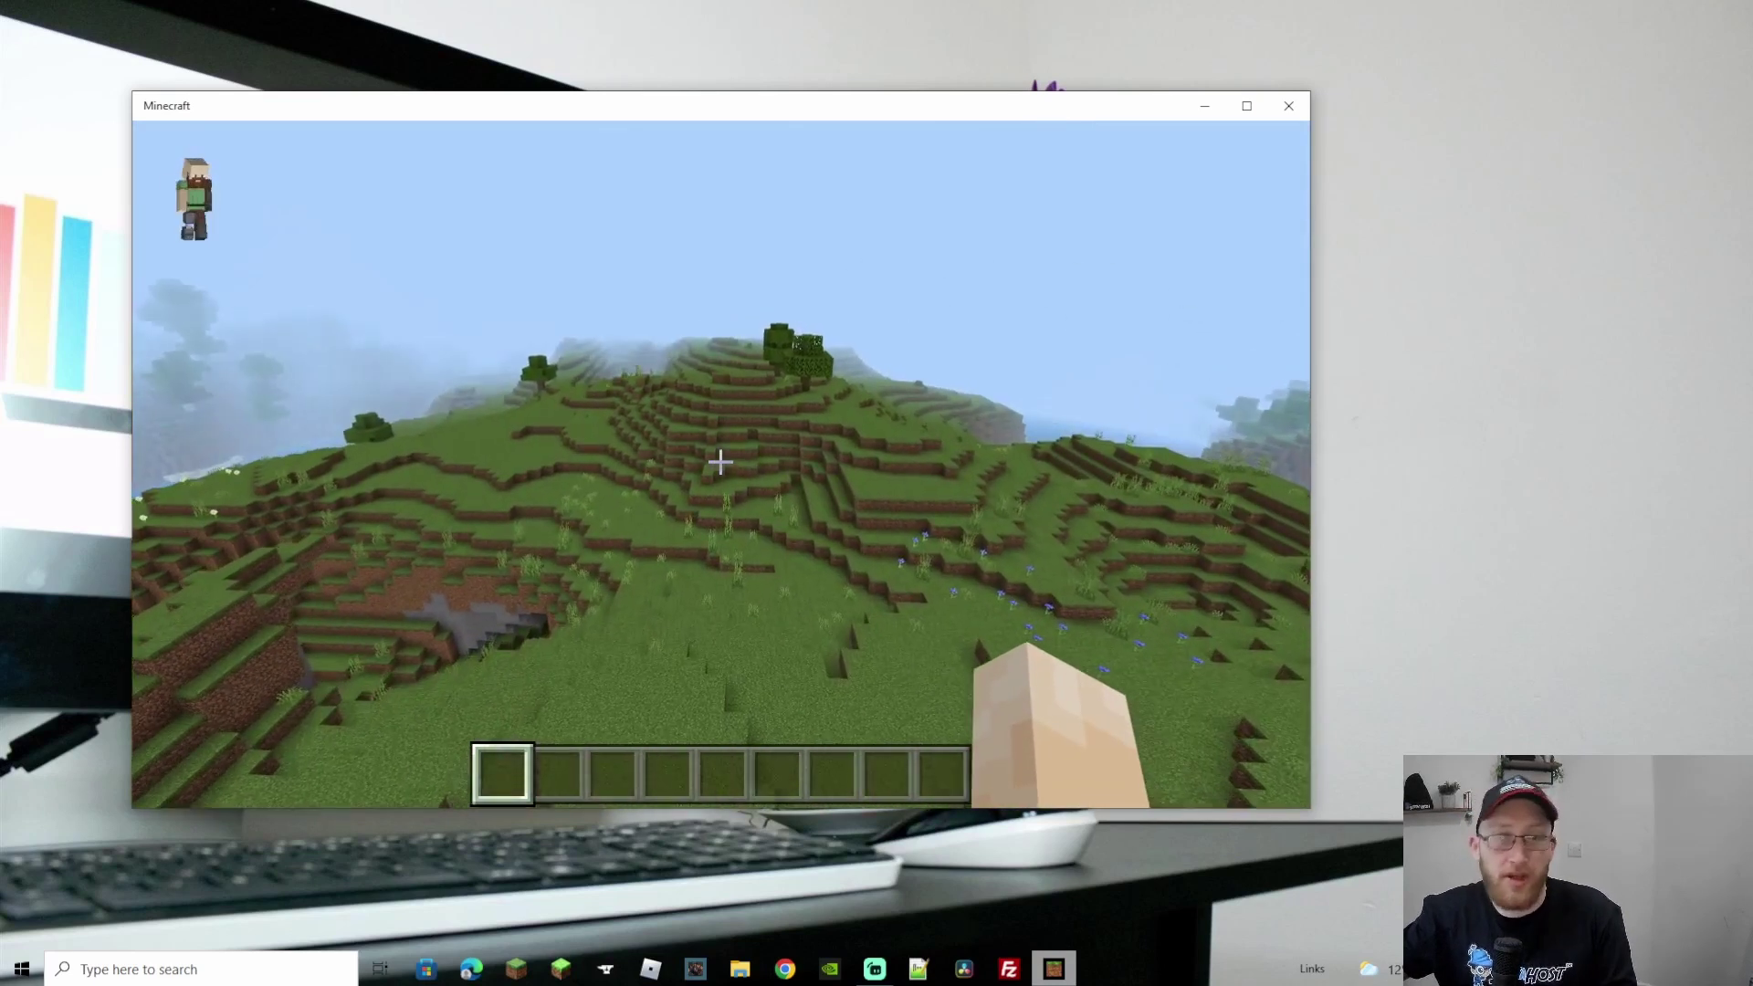
key("w")
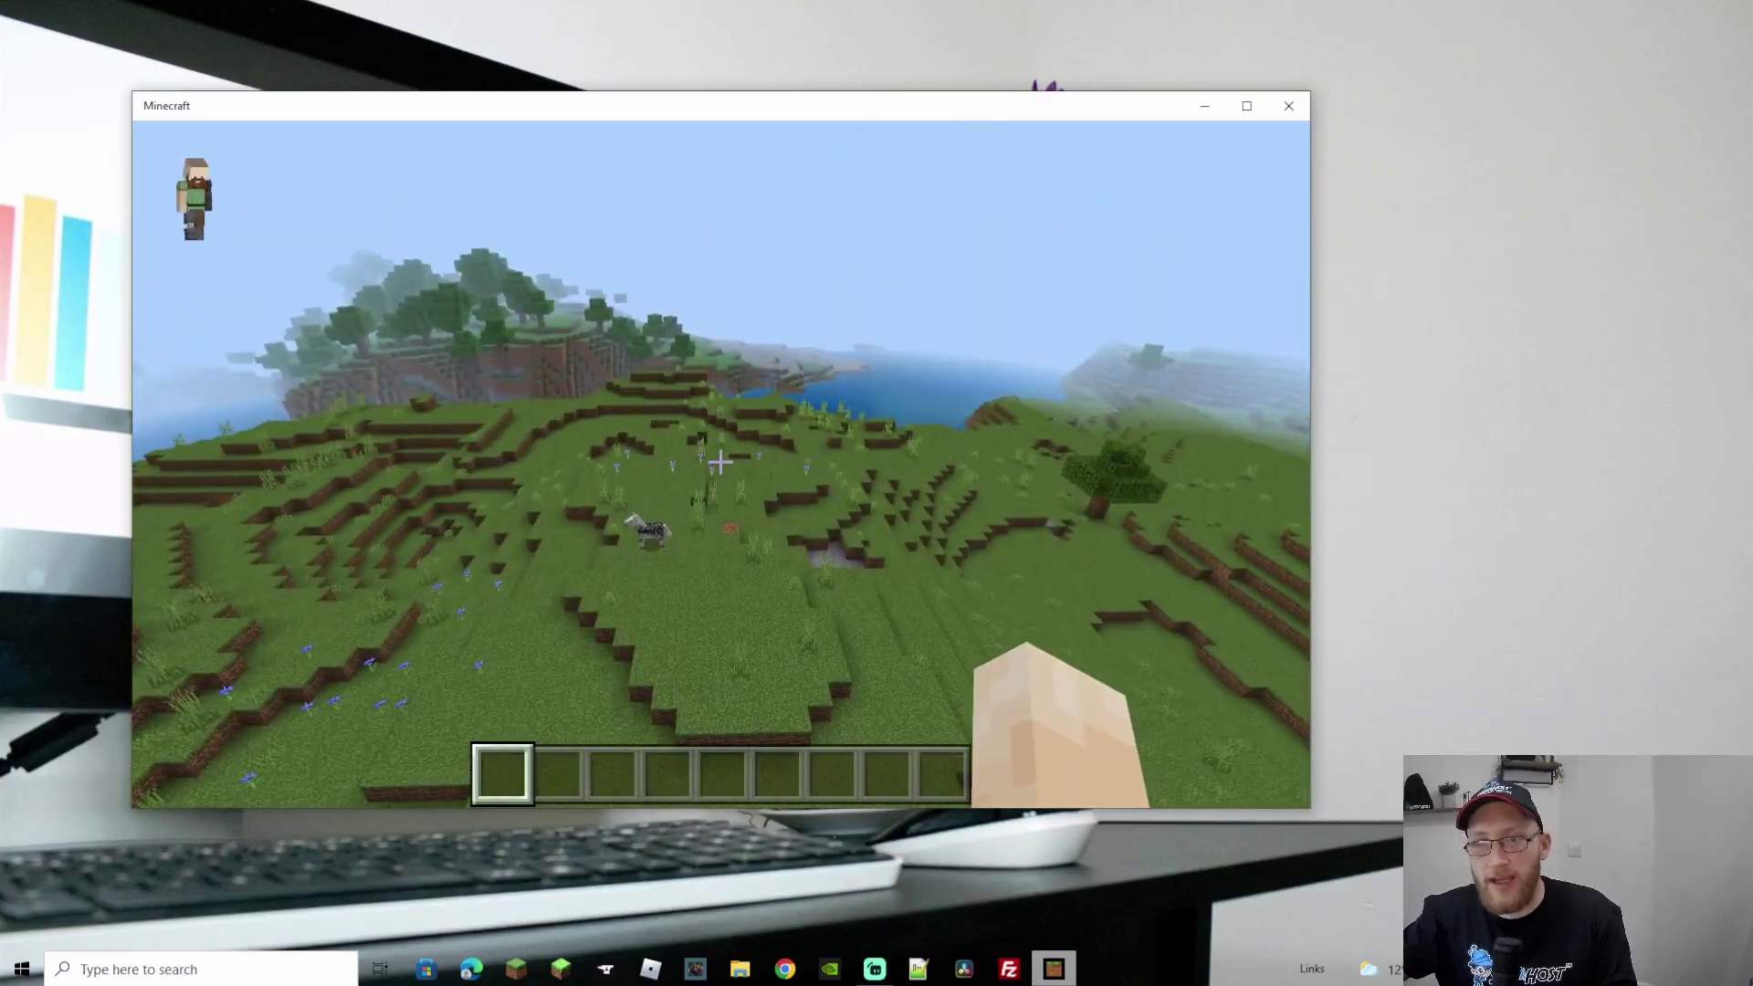
key("w")
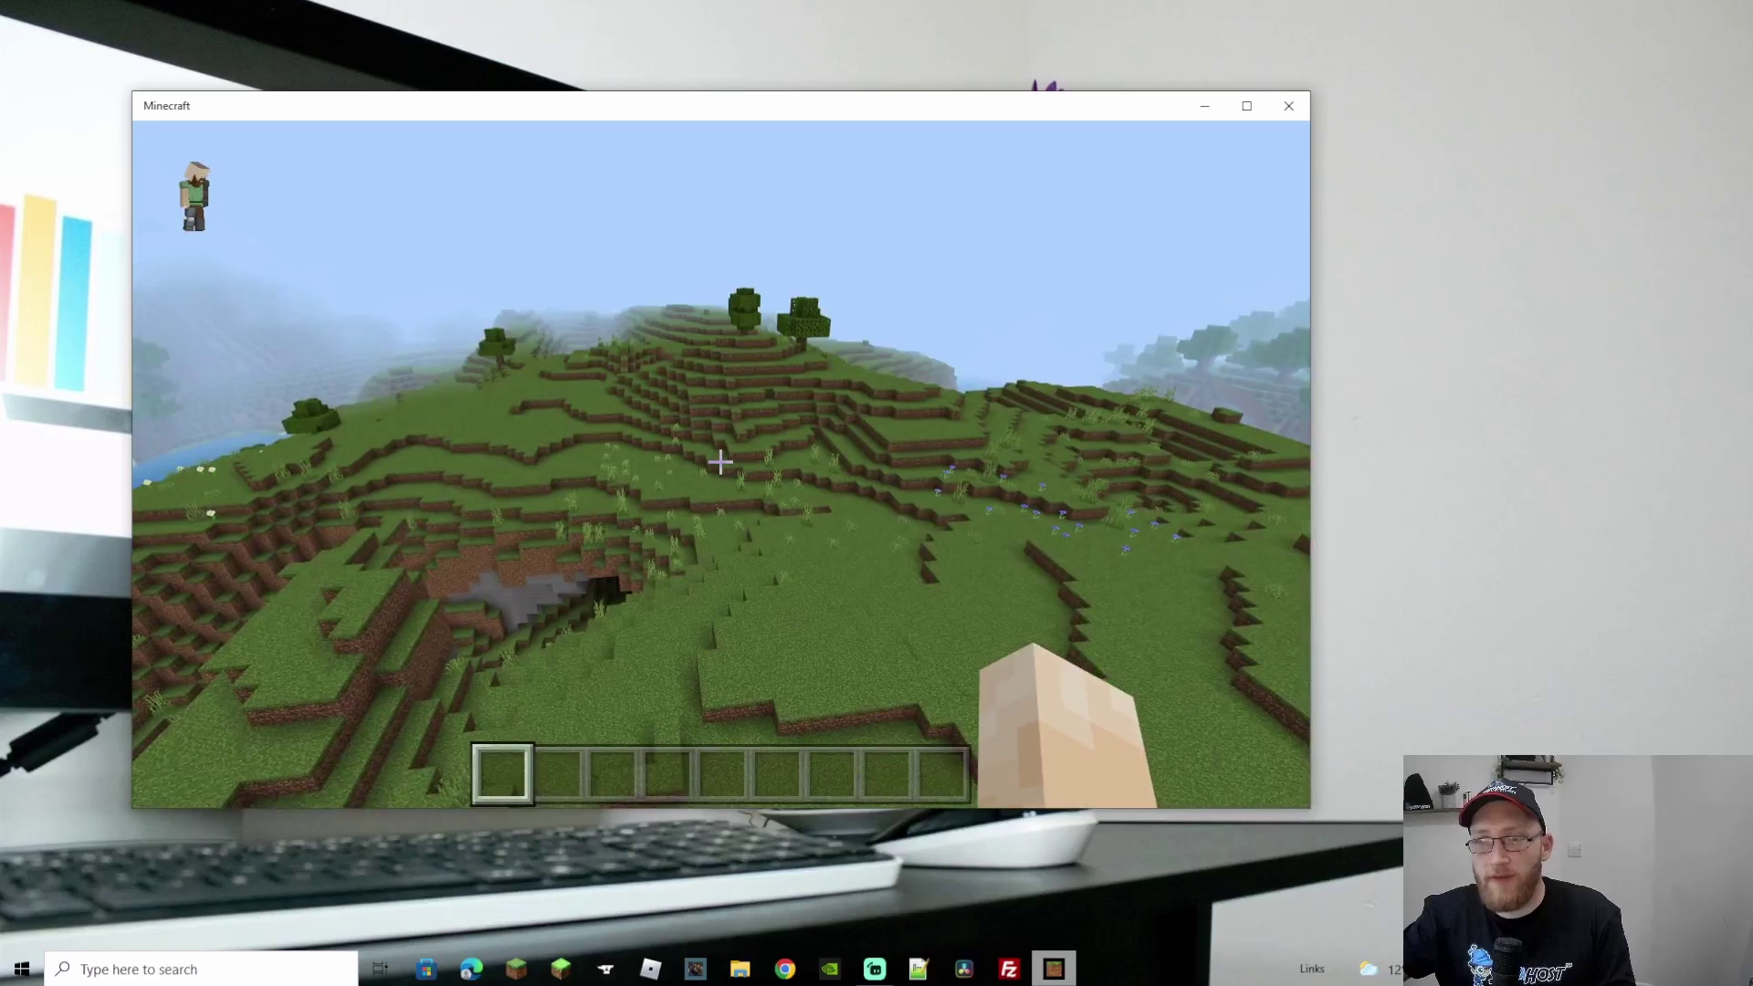
key("e")
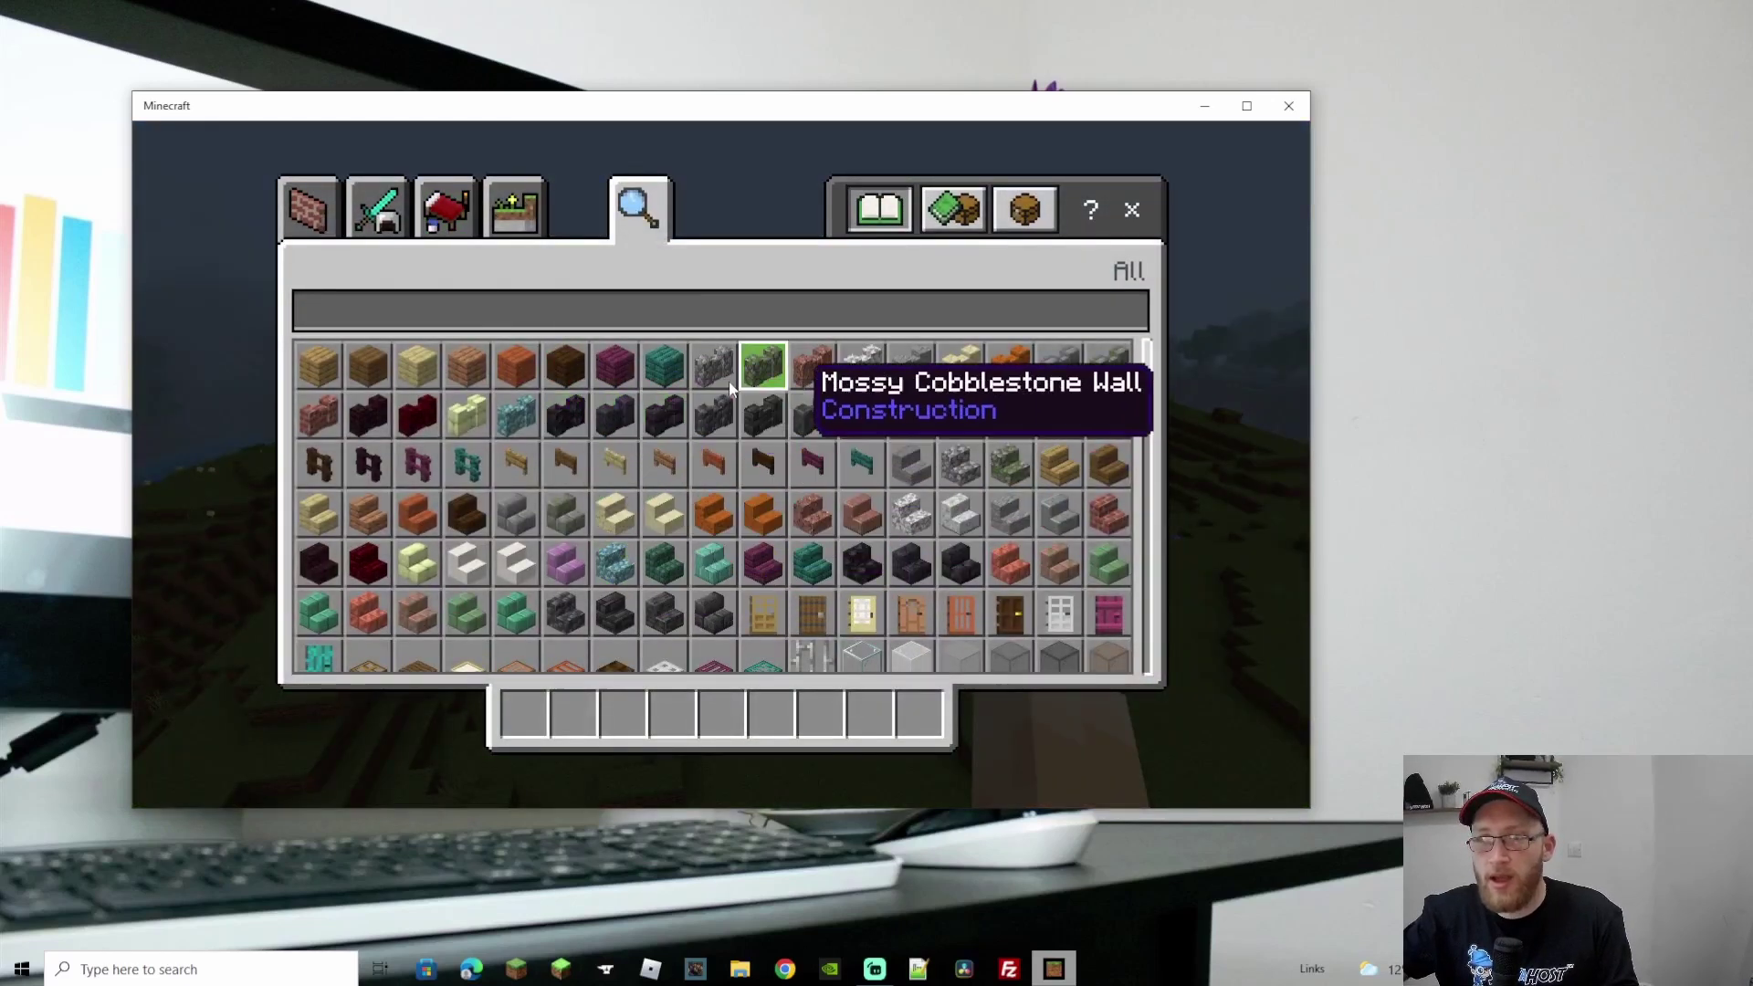
left_click(615, 366)
left_click(623, 715)
key("e")
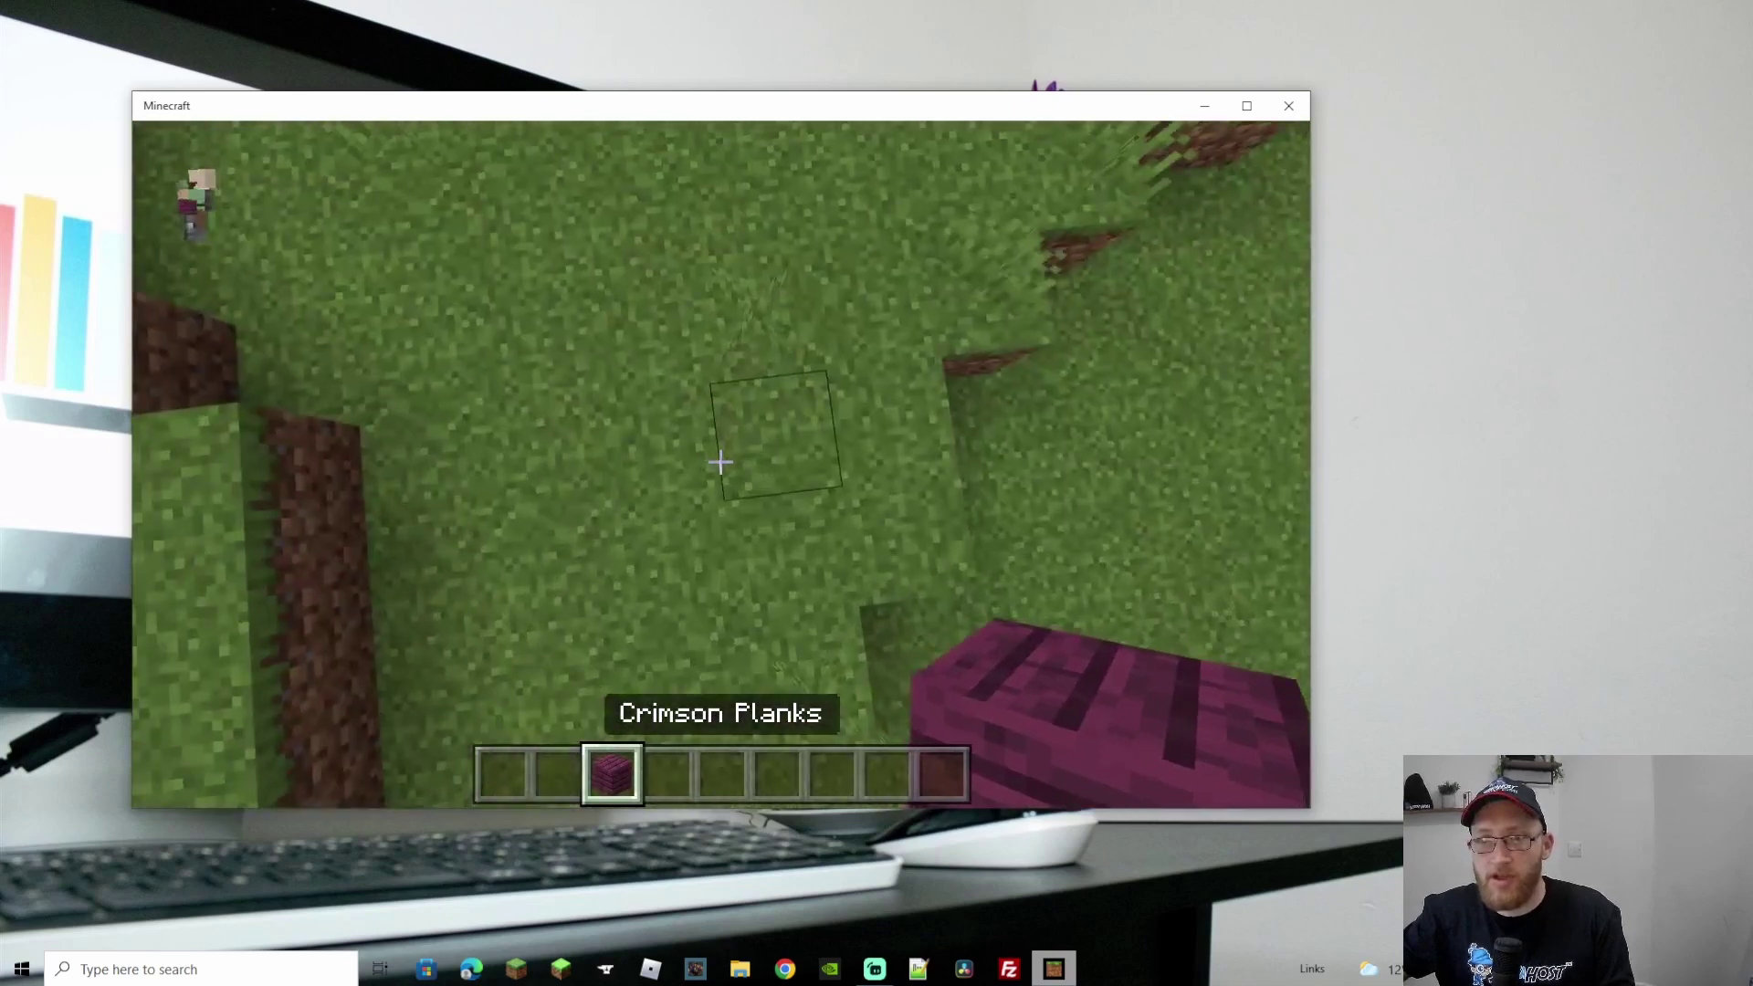
right_click(721, 461)
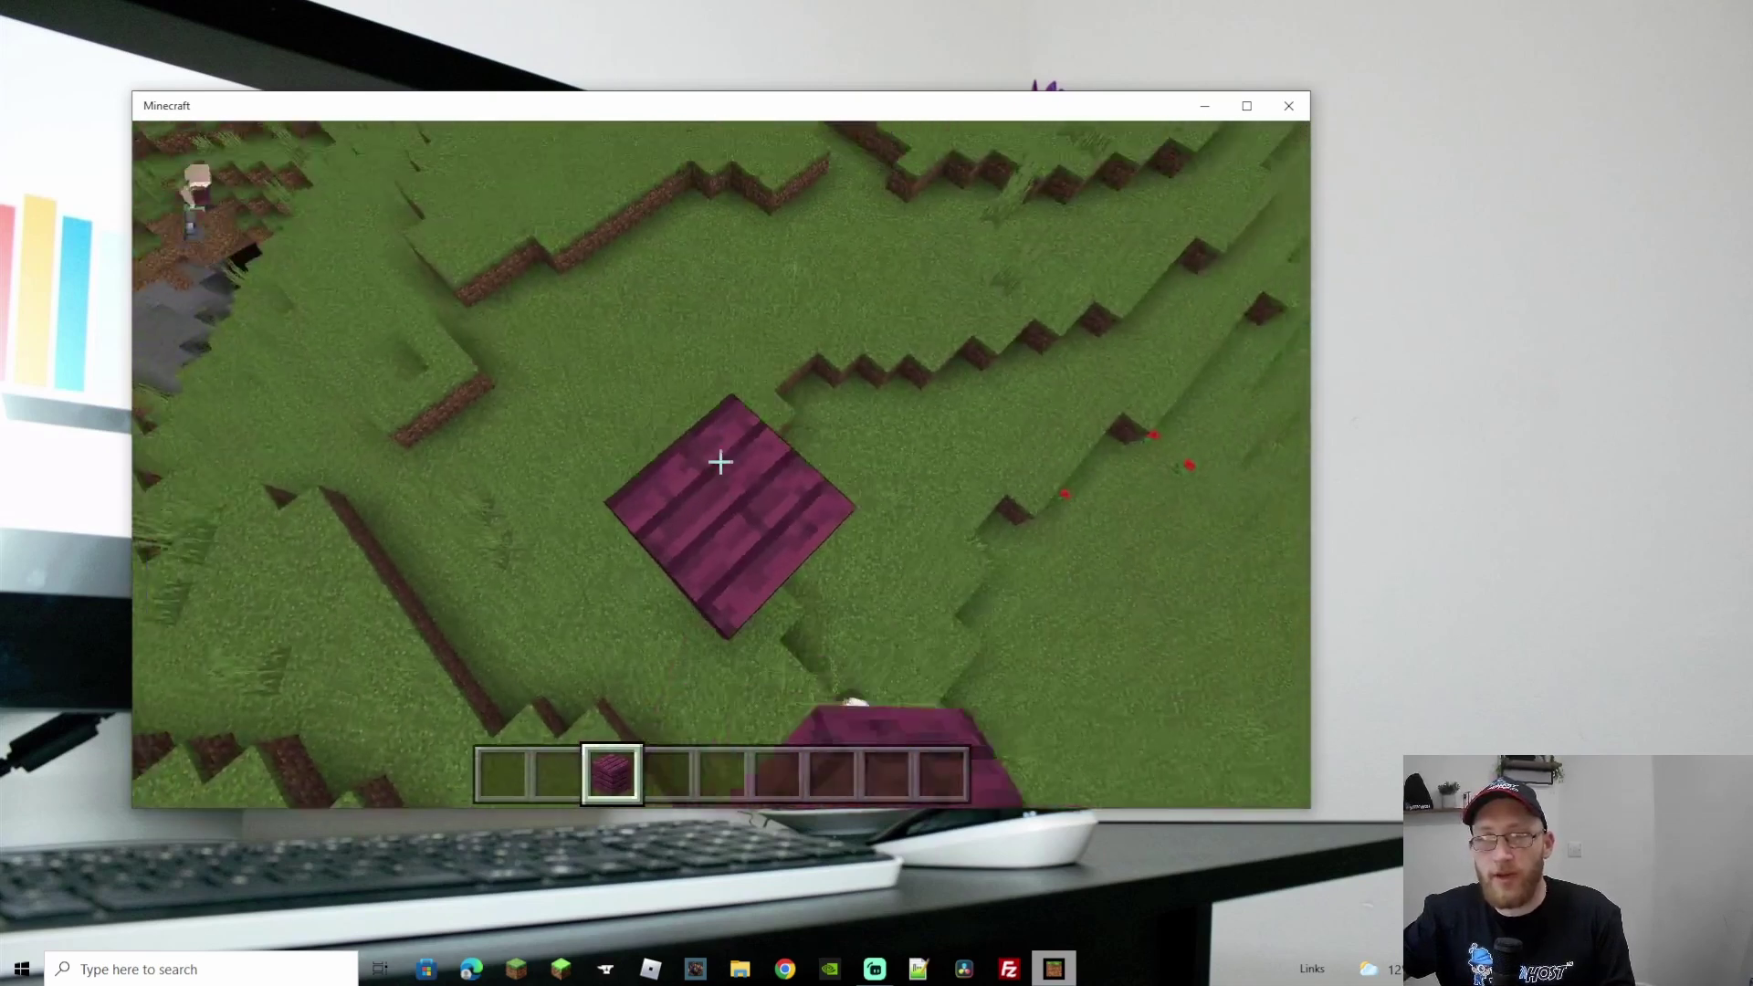
Step: Build up a second Crimson Planks pillar near the first one and leave the Bedrock world
right_click(720, 461)
key("space")
right_click(720, 461)
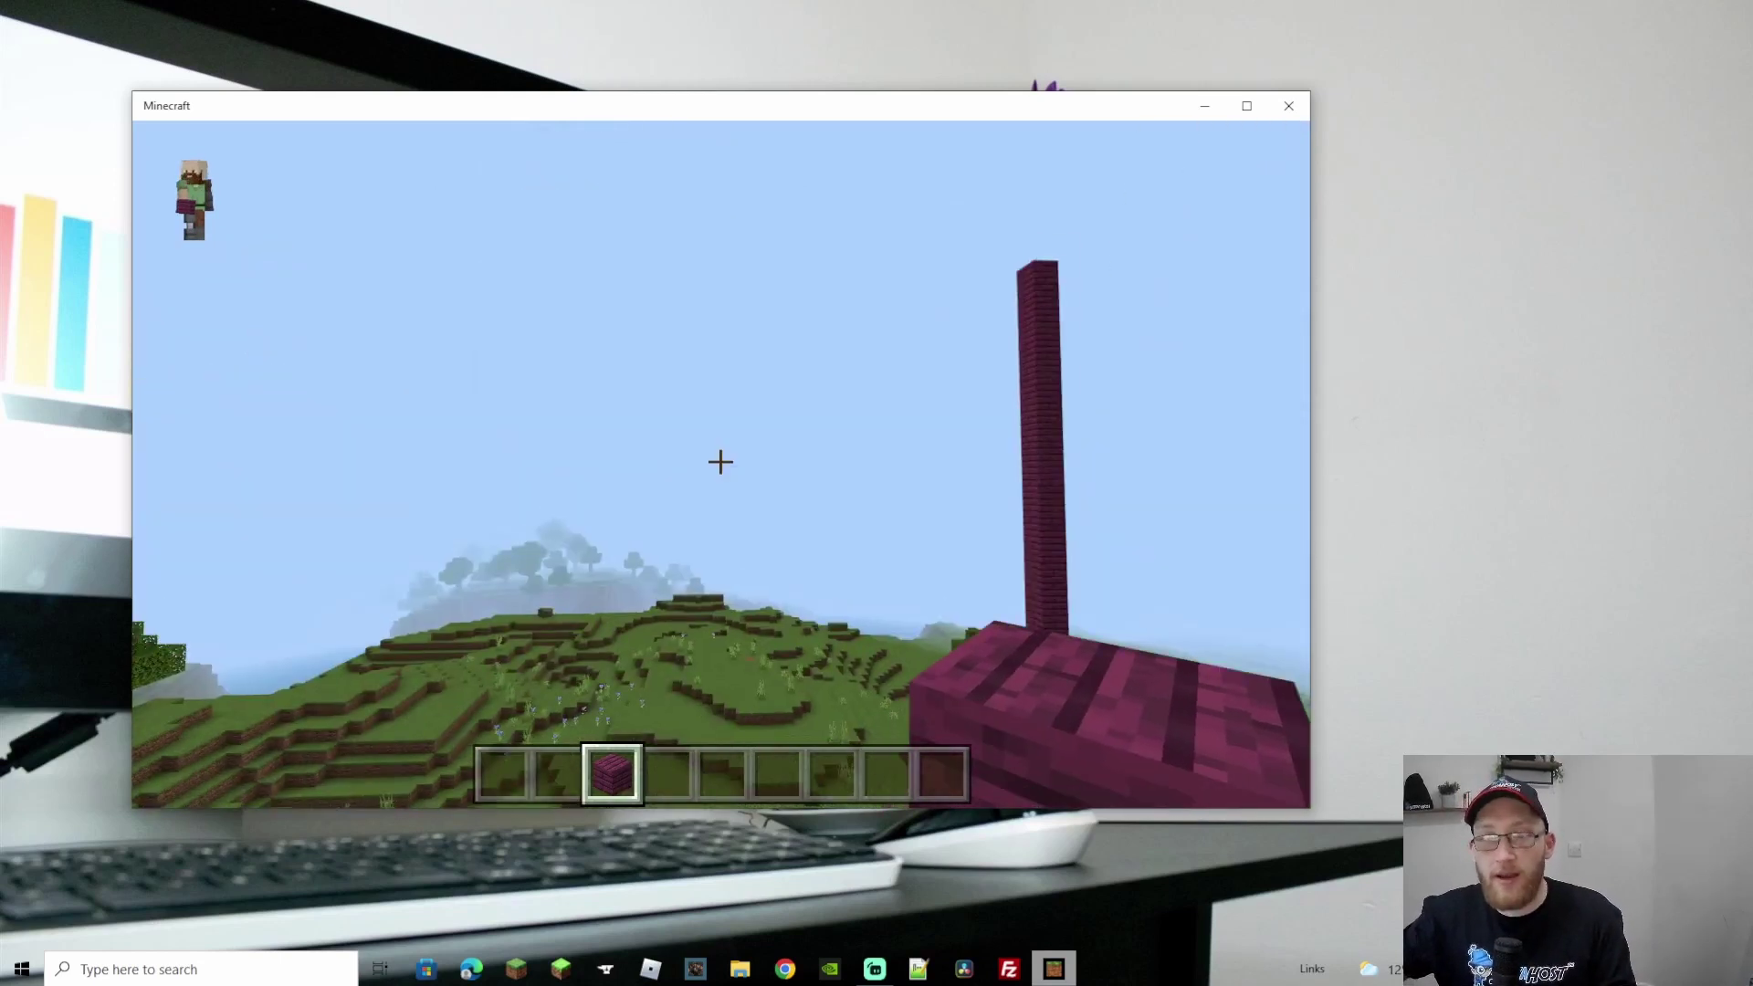
key("Escape")
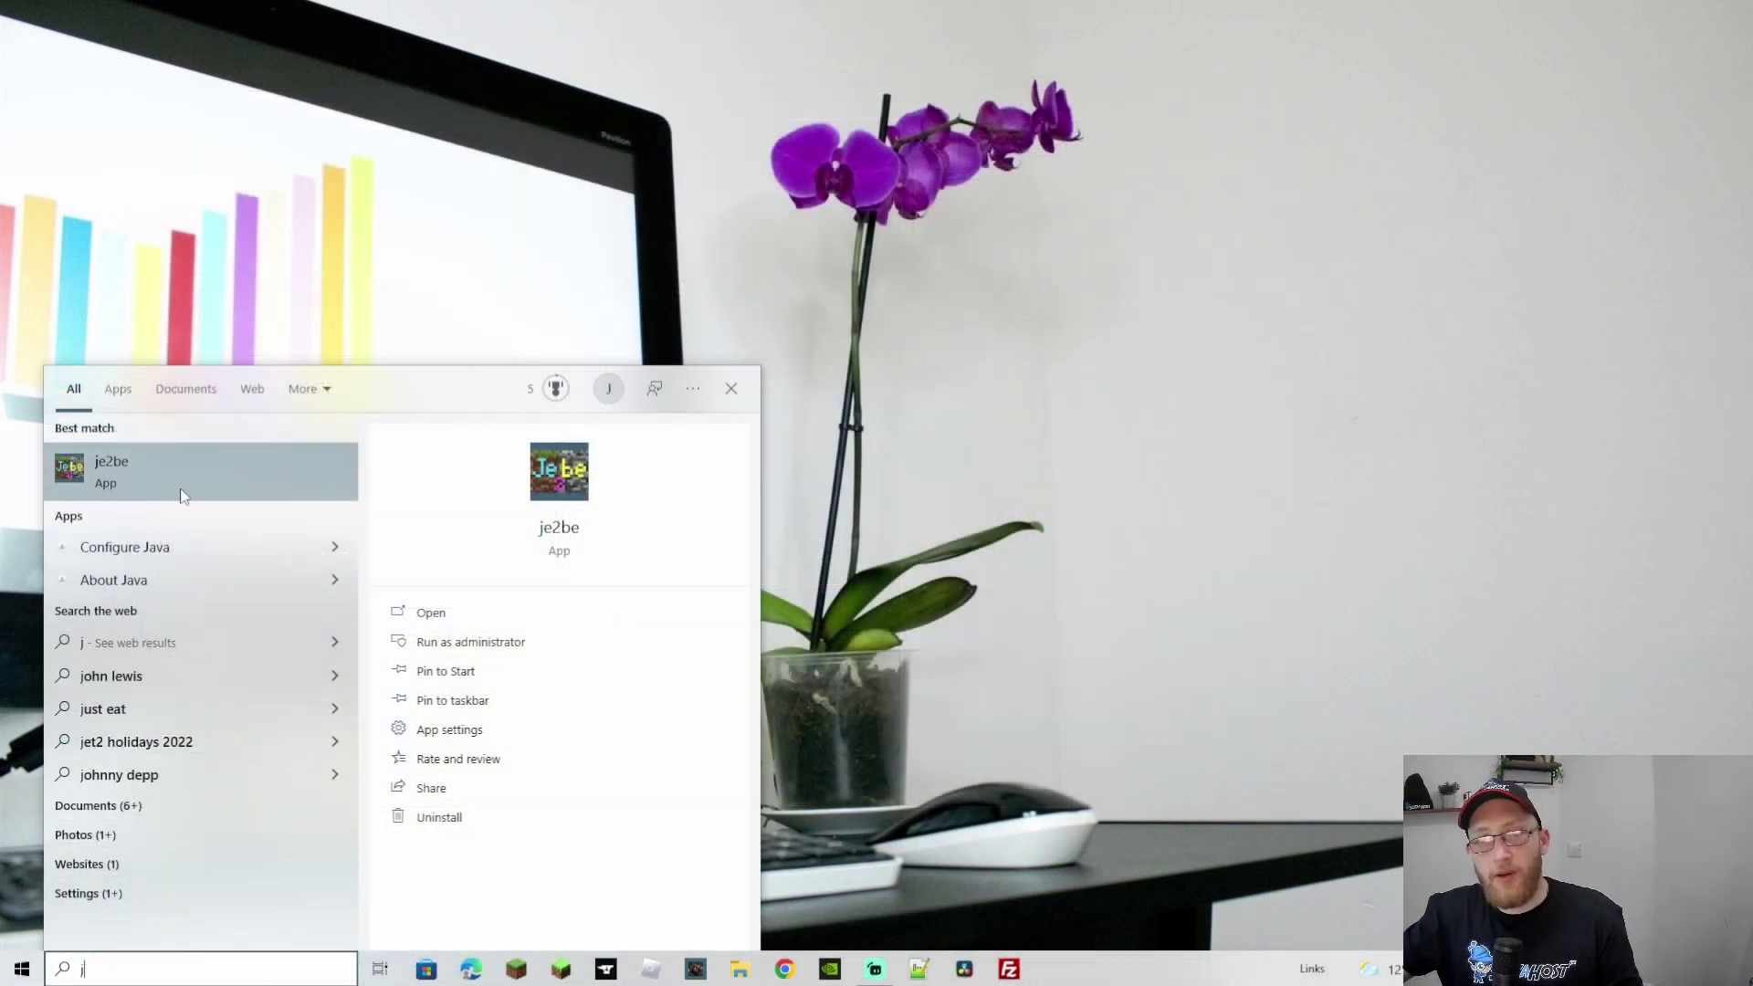
Step: Open je2be and select "bedrock world" as the world for a Bedrock to Java conversion
left_click(167, 467)
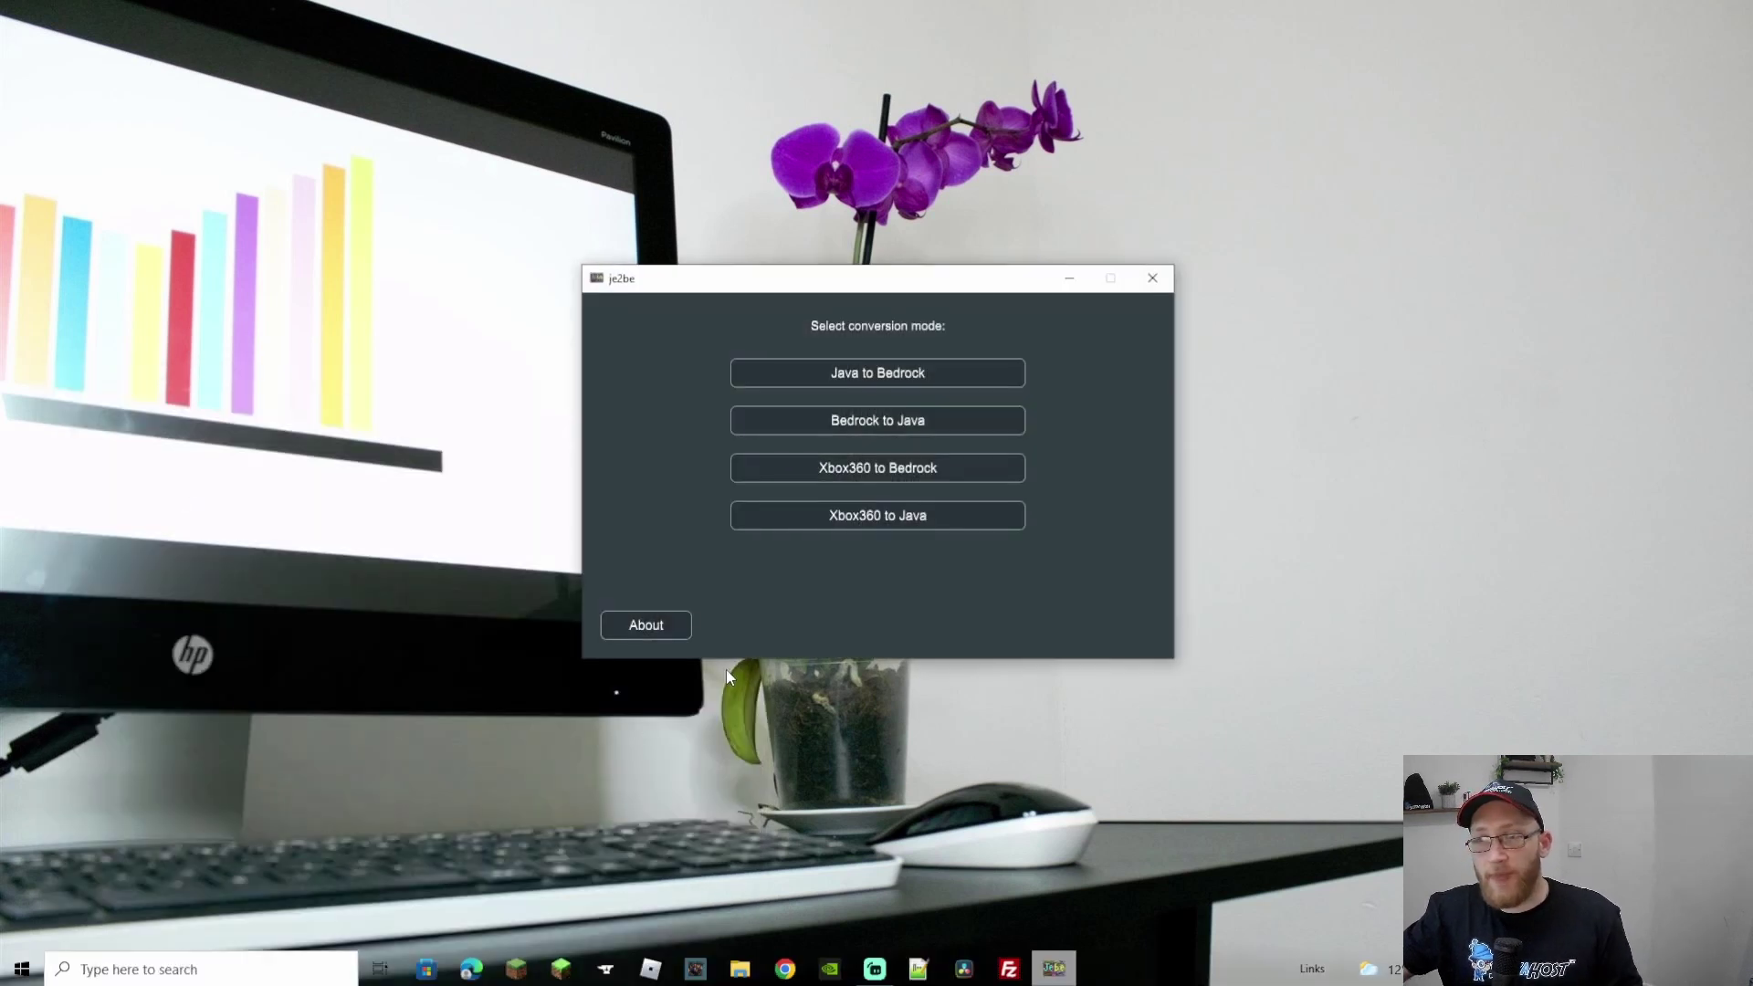
left_click(896, 424)
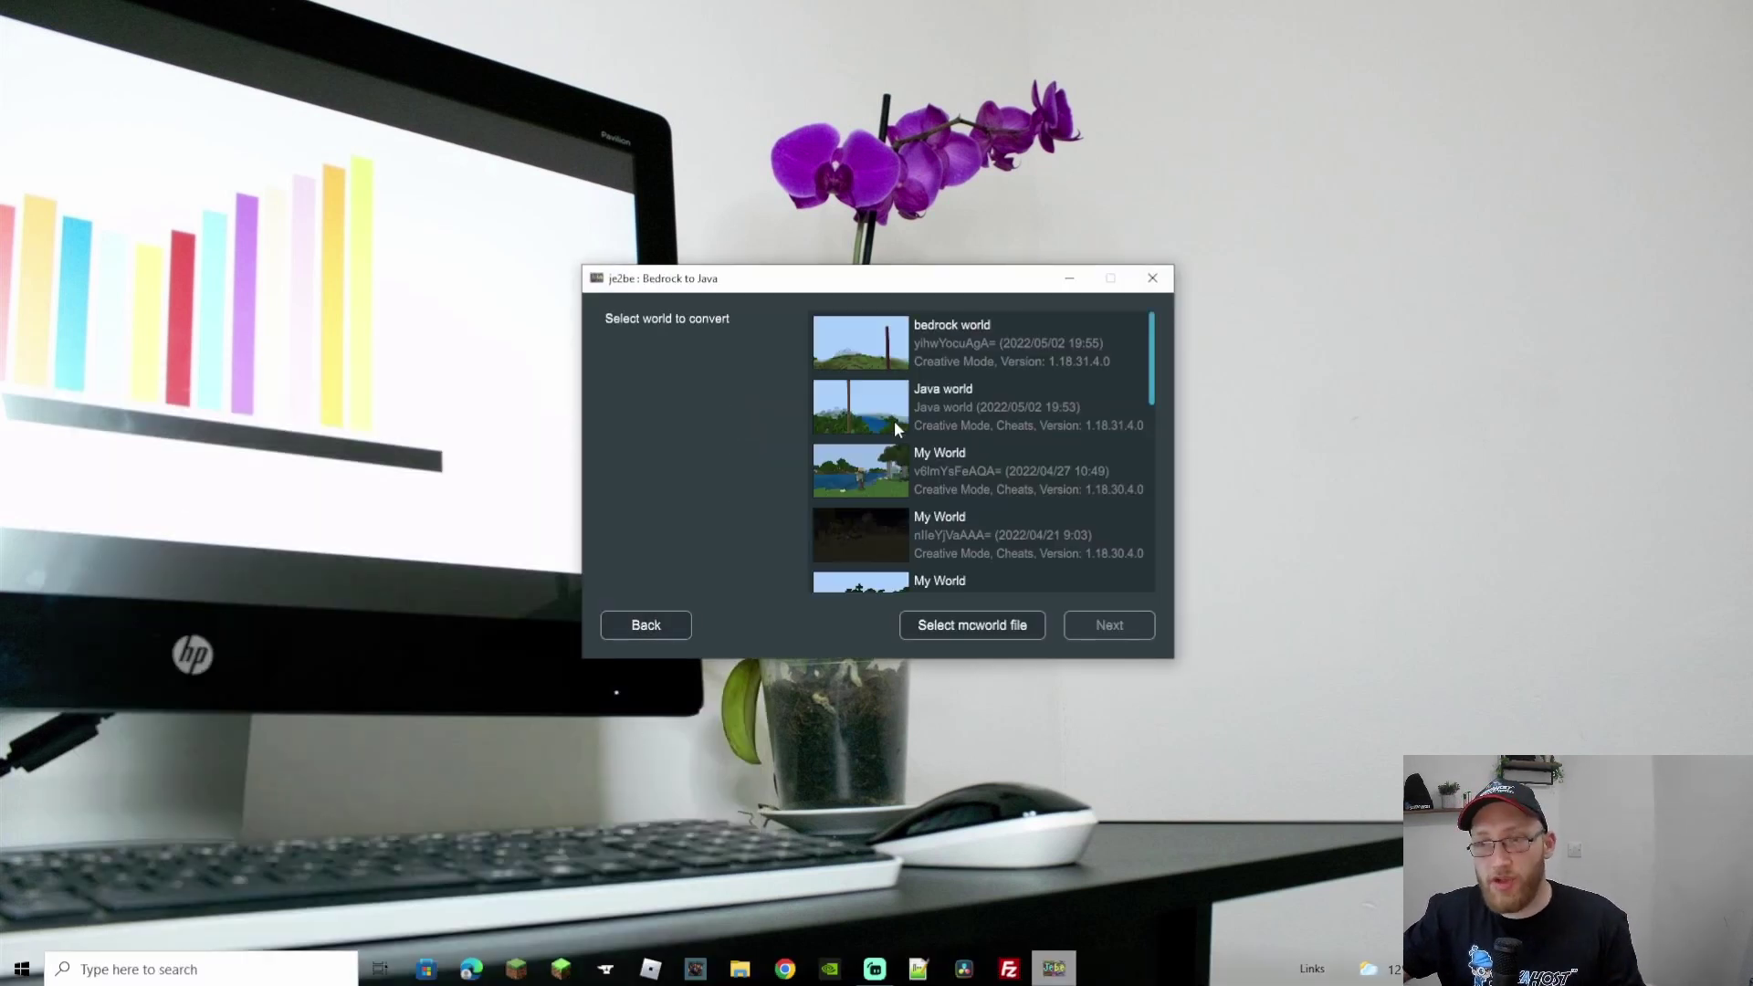
left_click(961, 344)
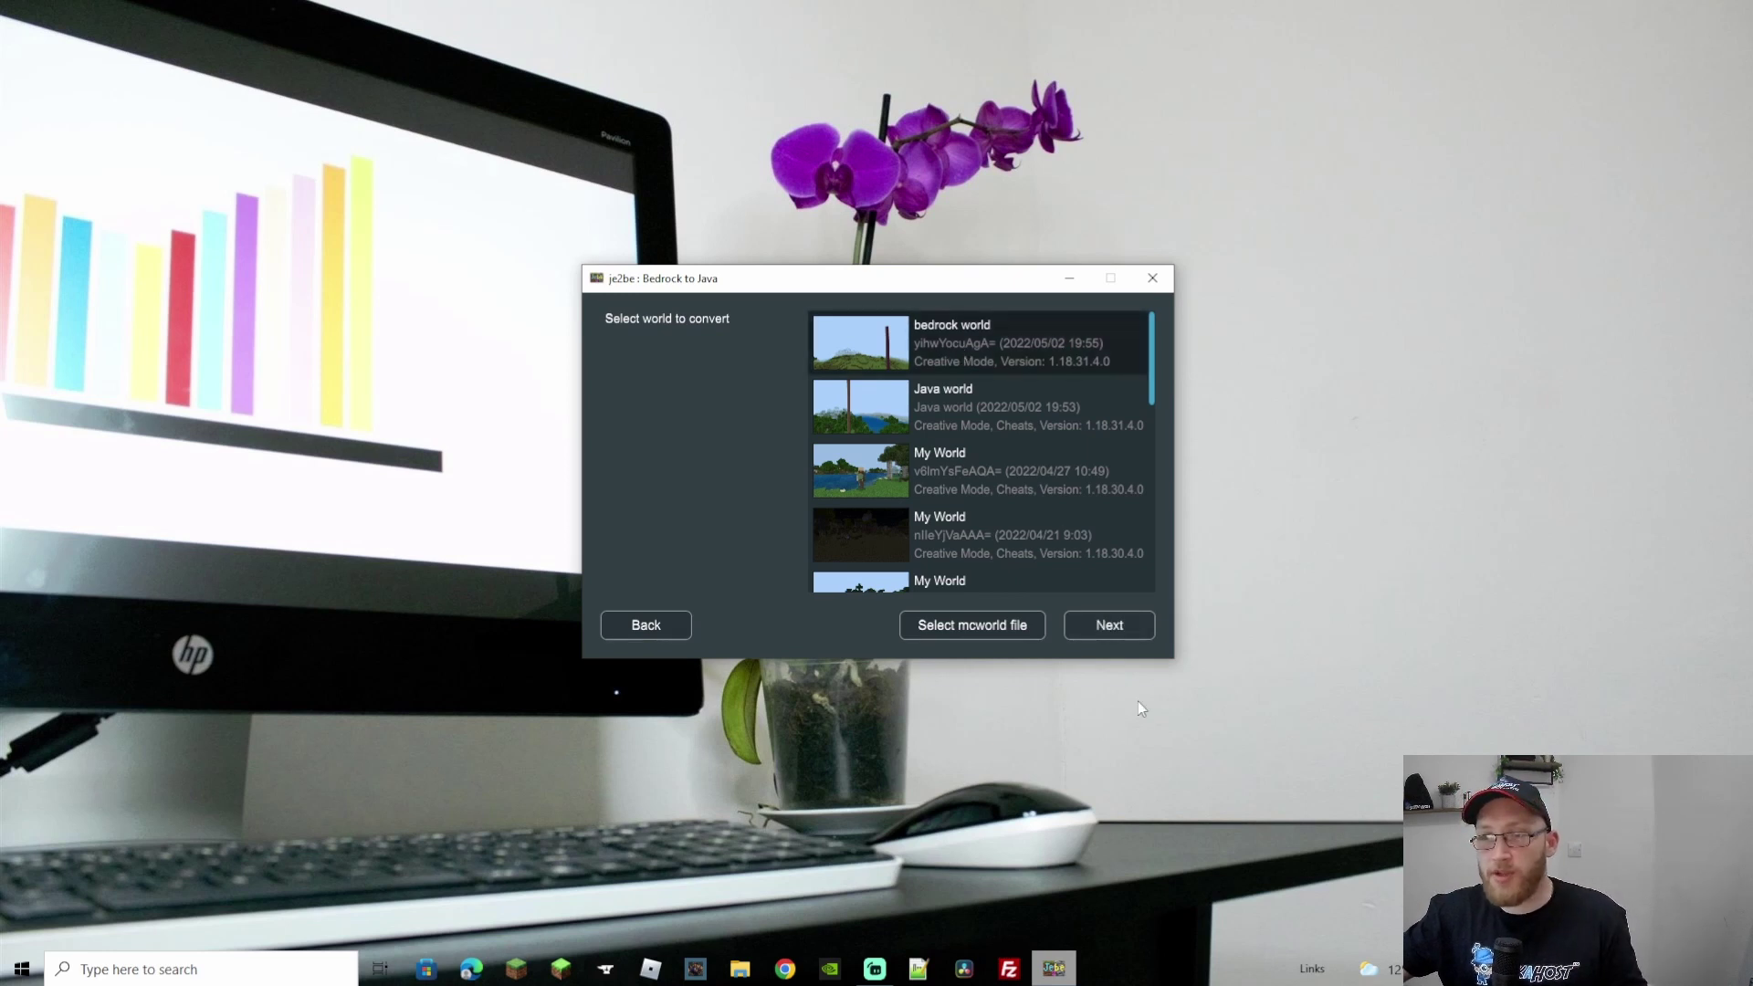
left_click(1108, 626)
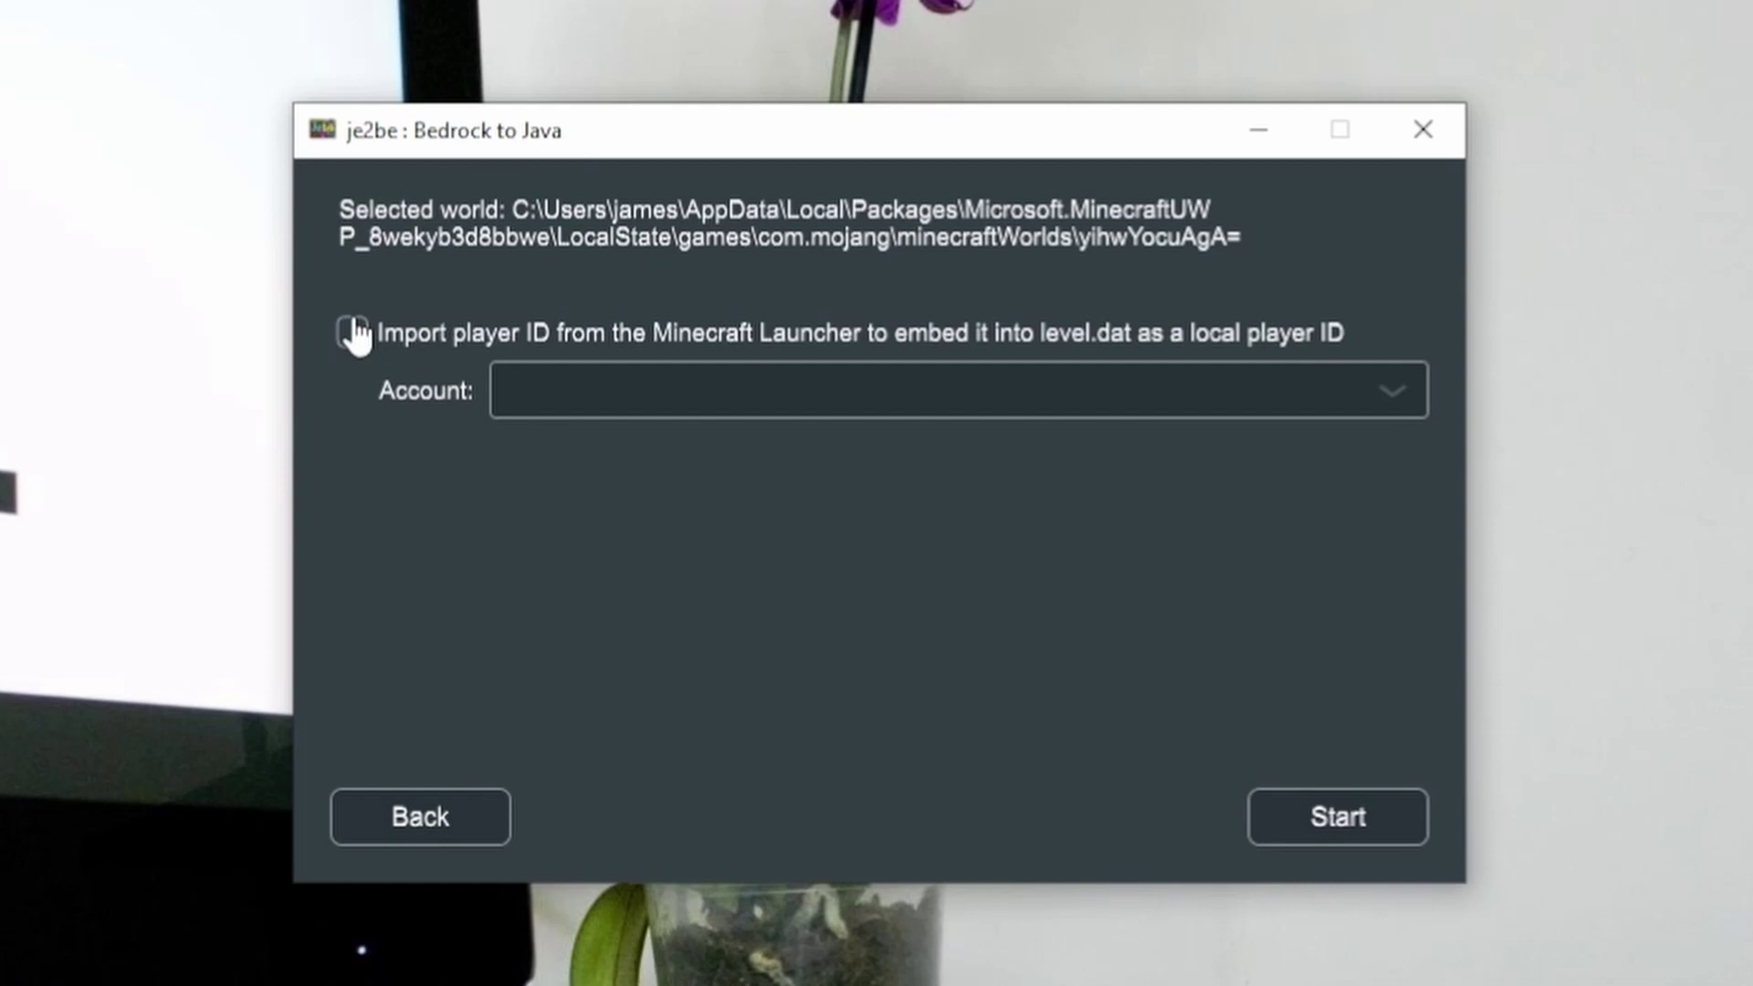
Step: Enable importing the player ID from the Minecraft Launcher, choose the player's account, and start the conversion
left_click(352, 332)
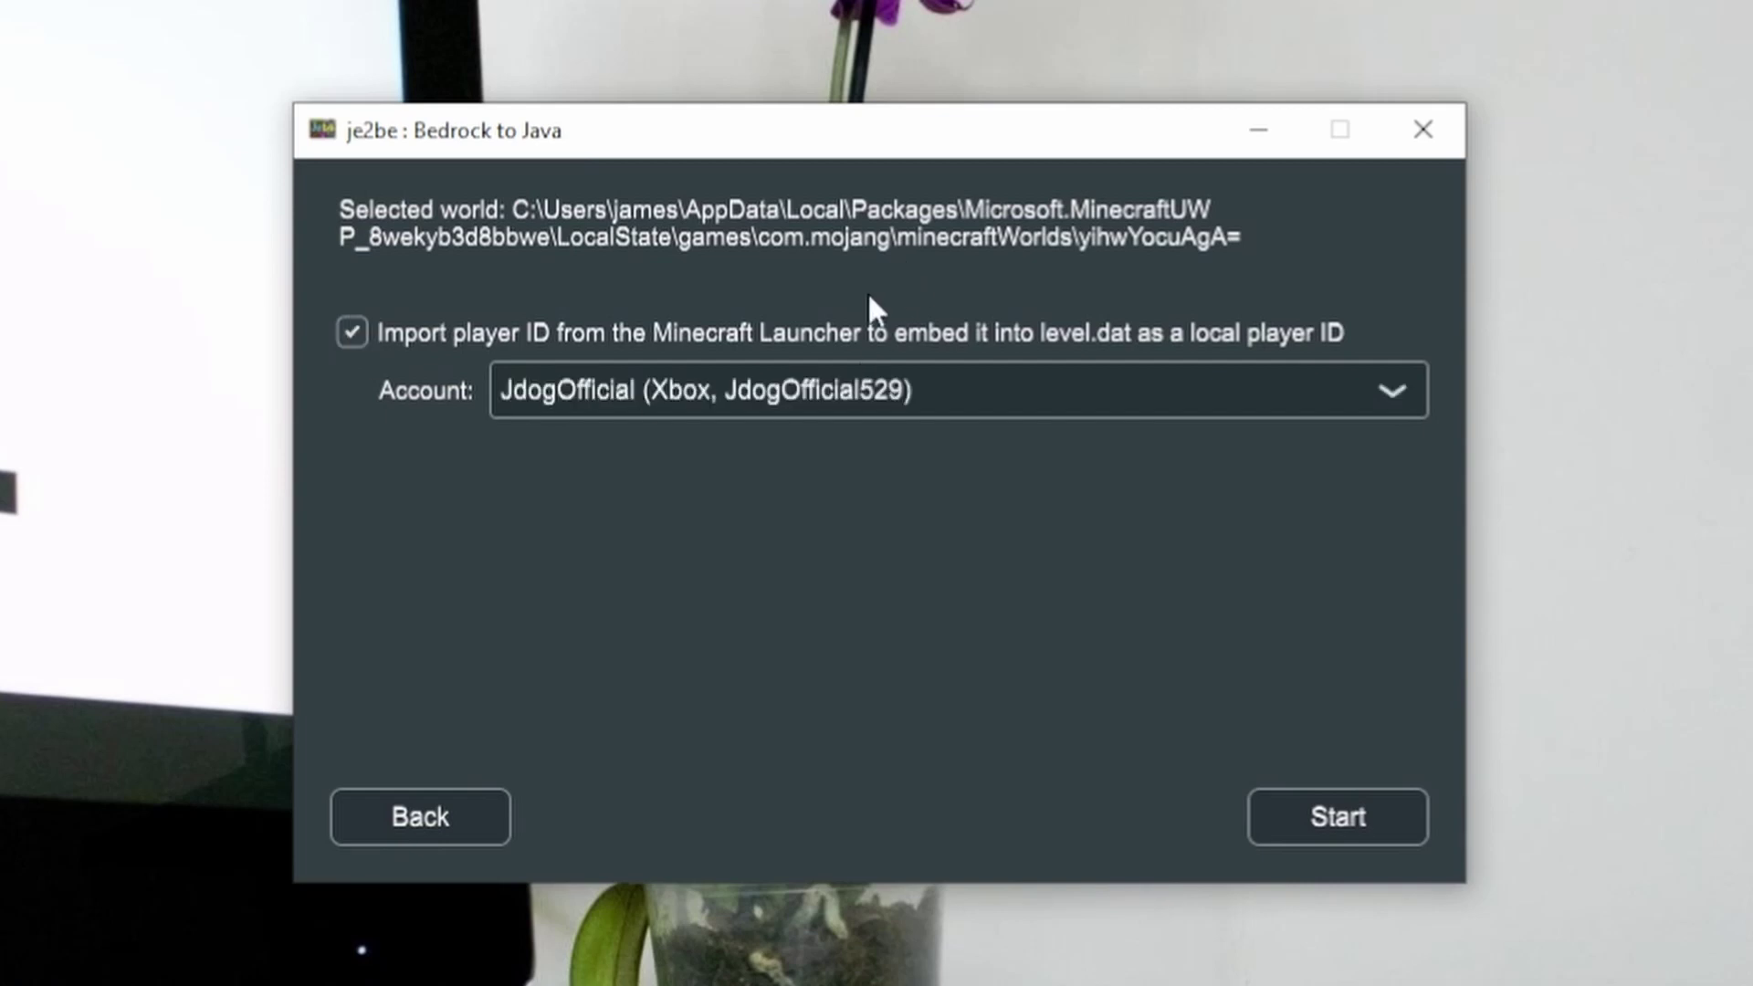
left_click(1104, 407)
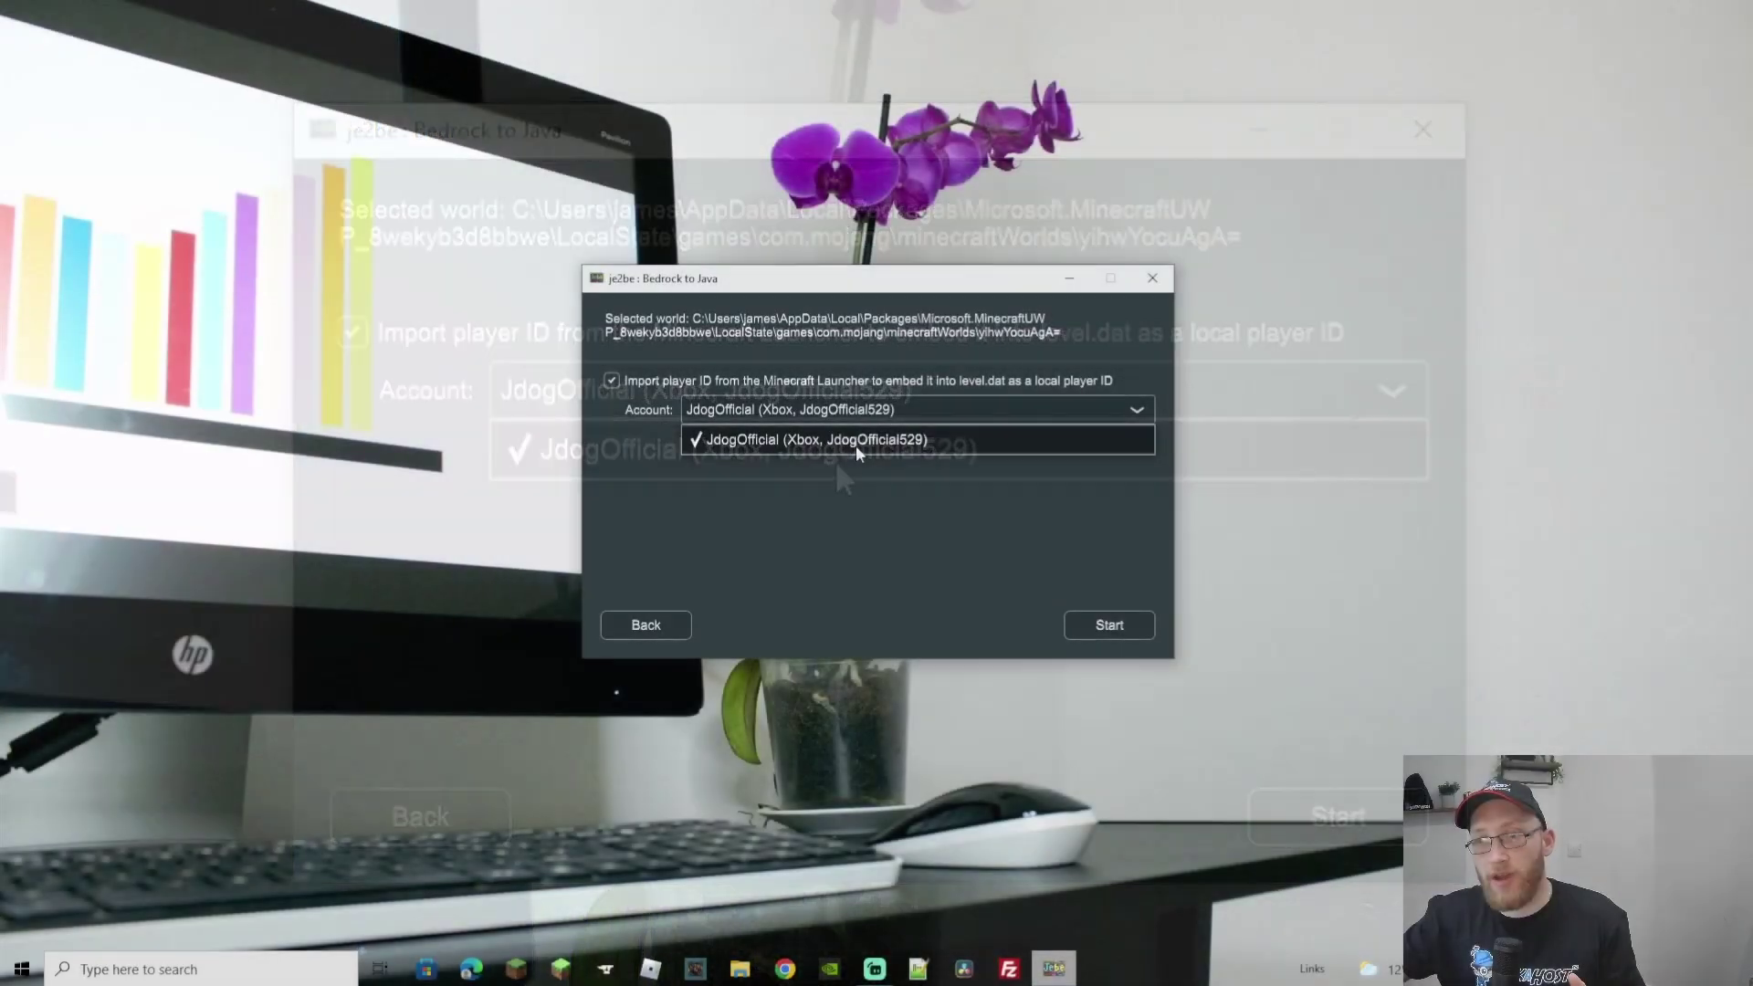
left_click(803, 449)
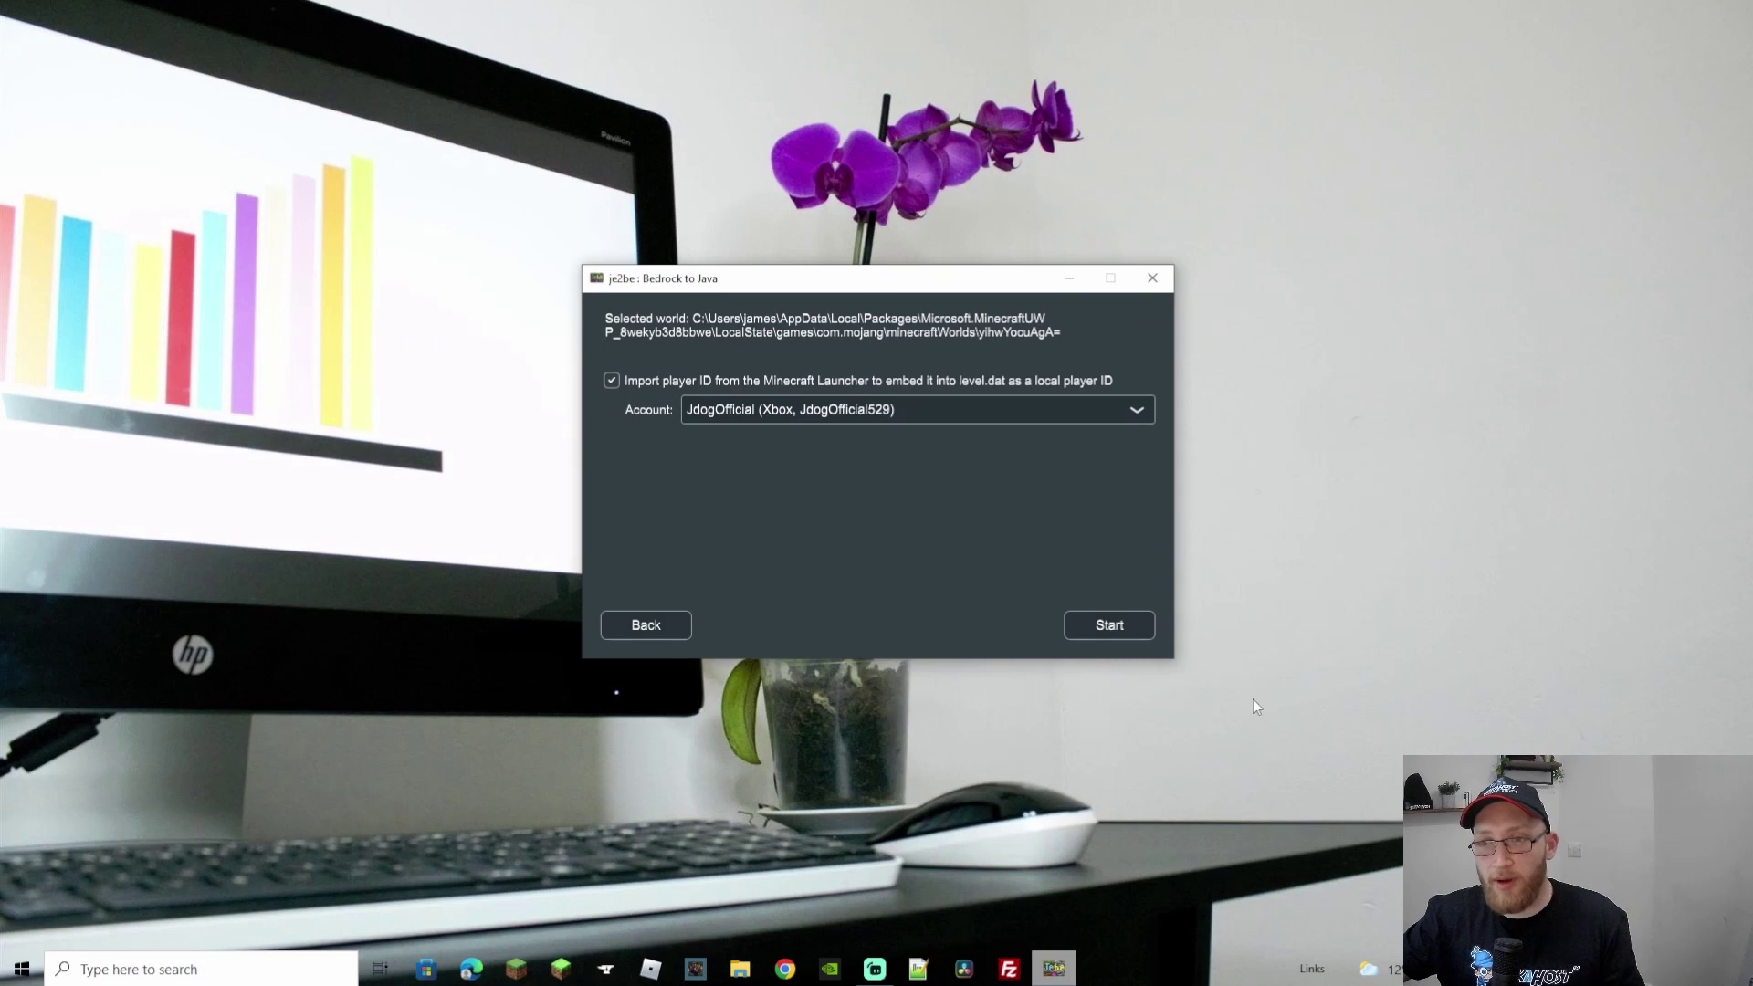
left_click(1112, 626)
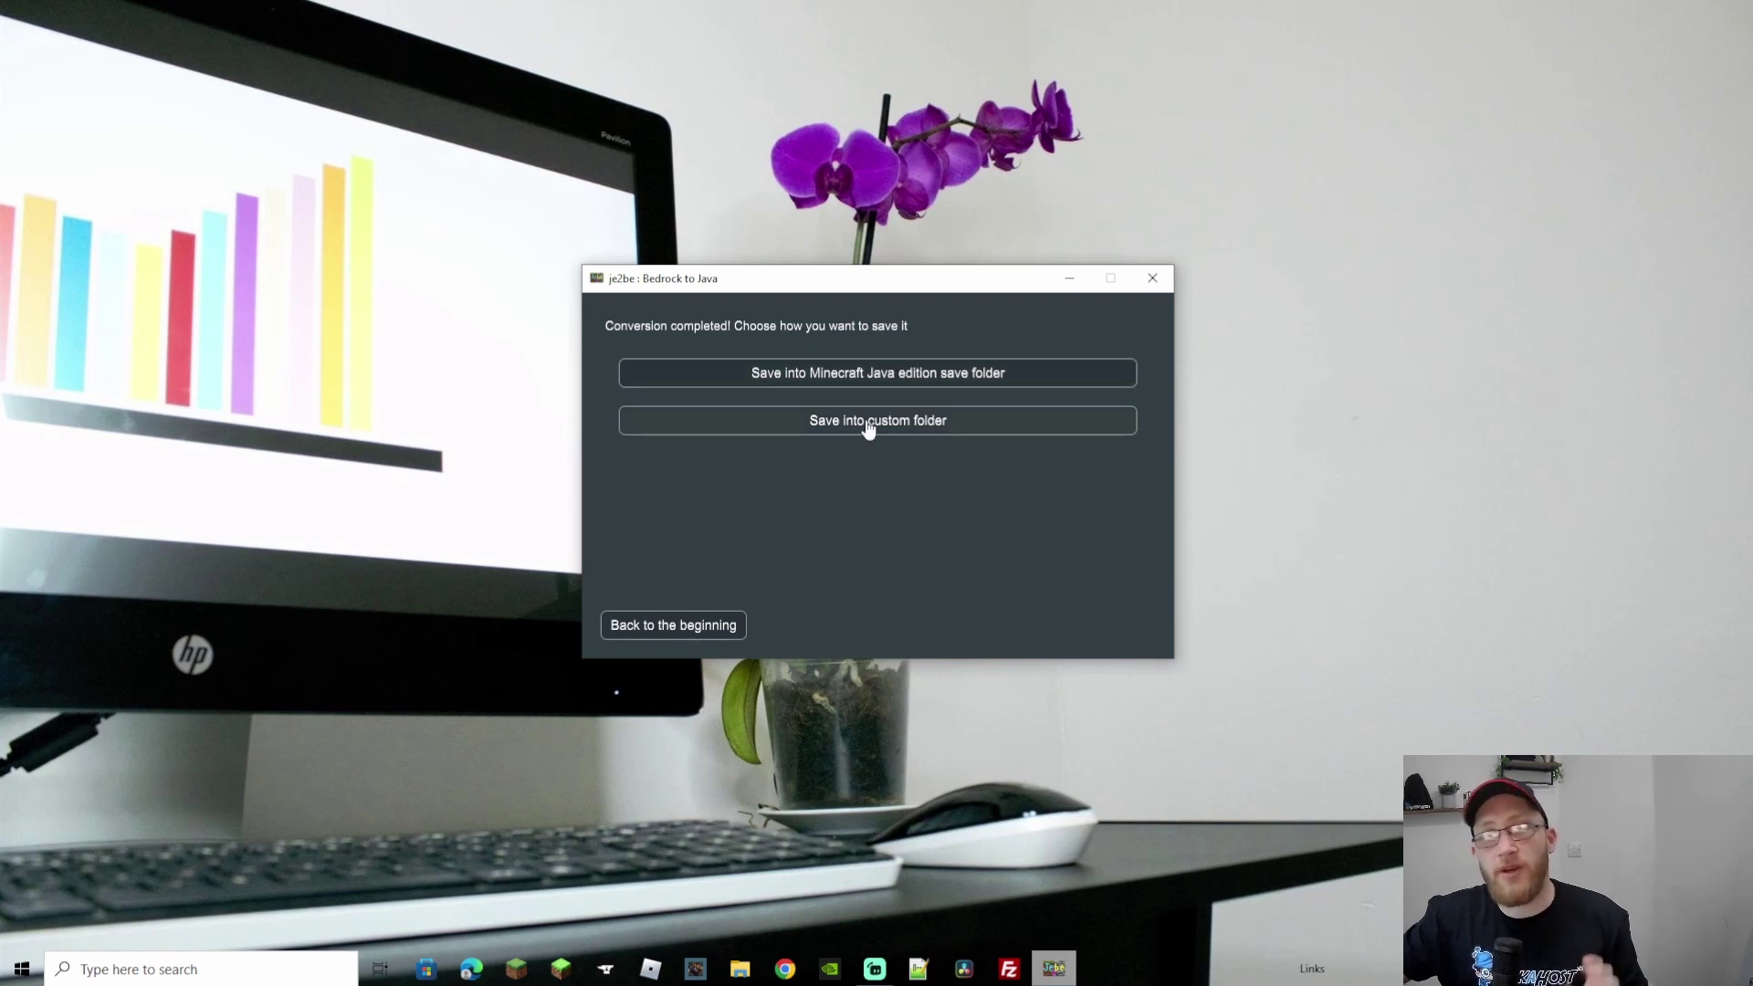
Step: Save the converted world into the Minecraft Java edition save folder and close je2be
left_click(882, 384)
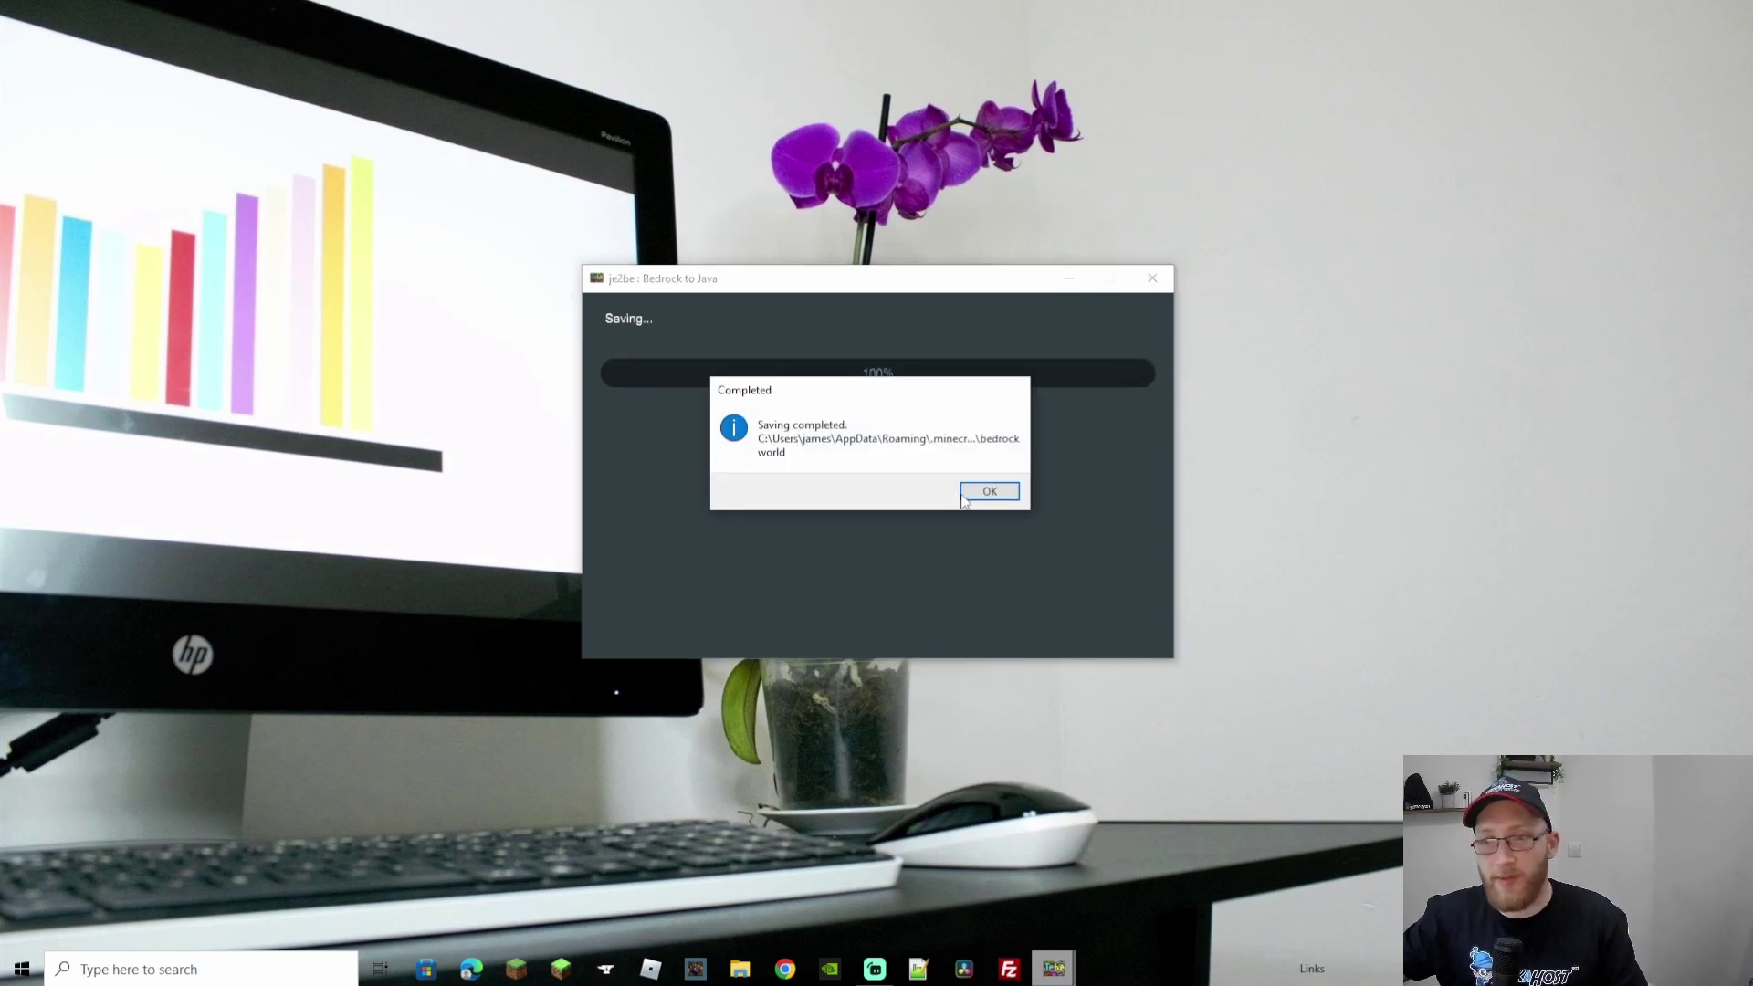
left_click(975, 493)
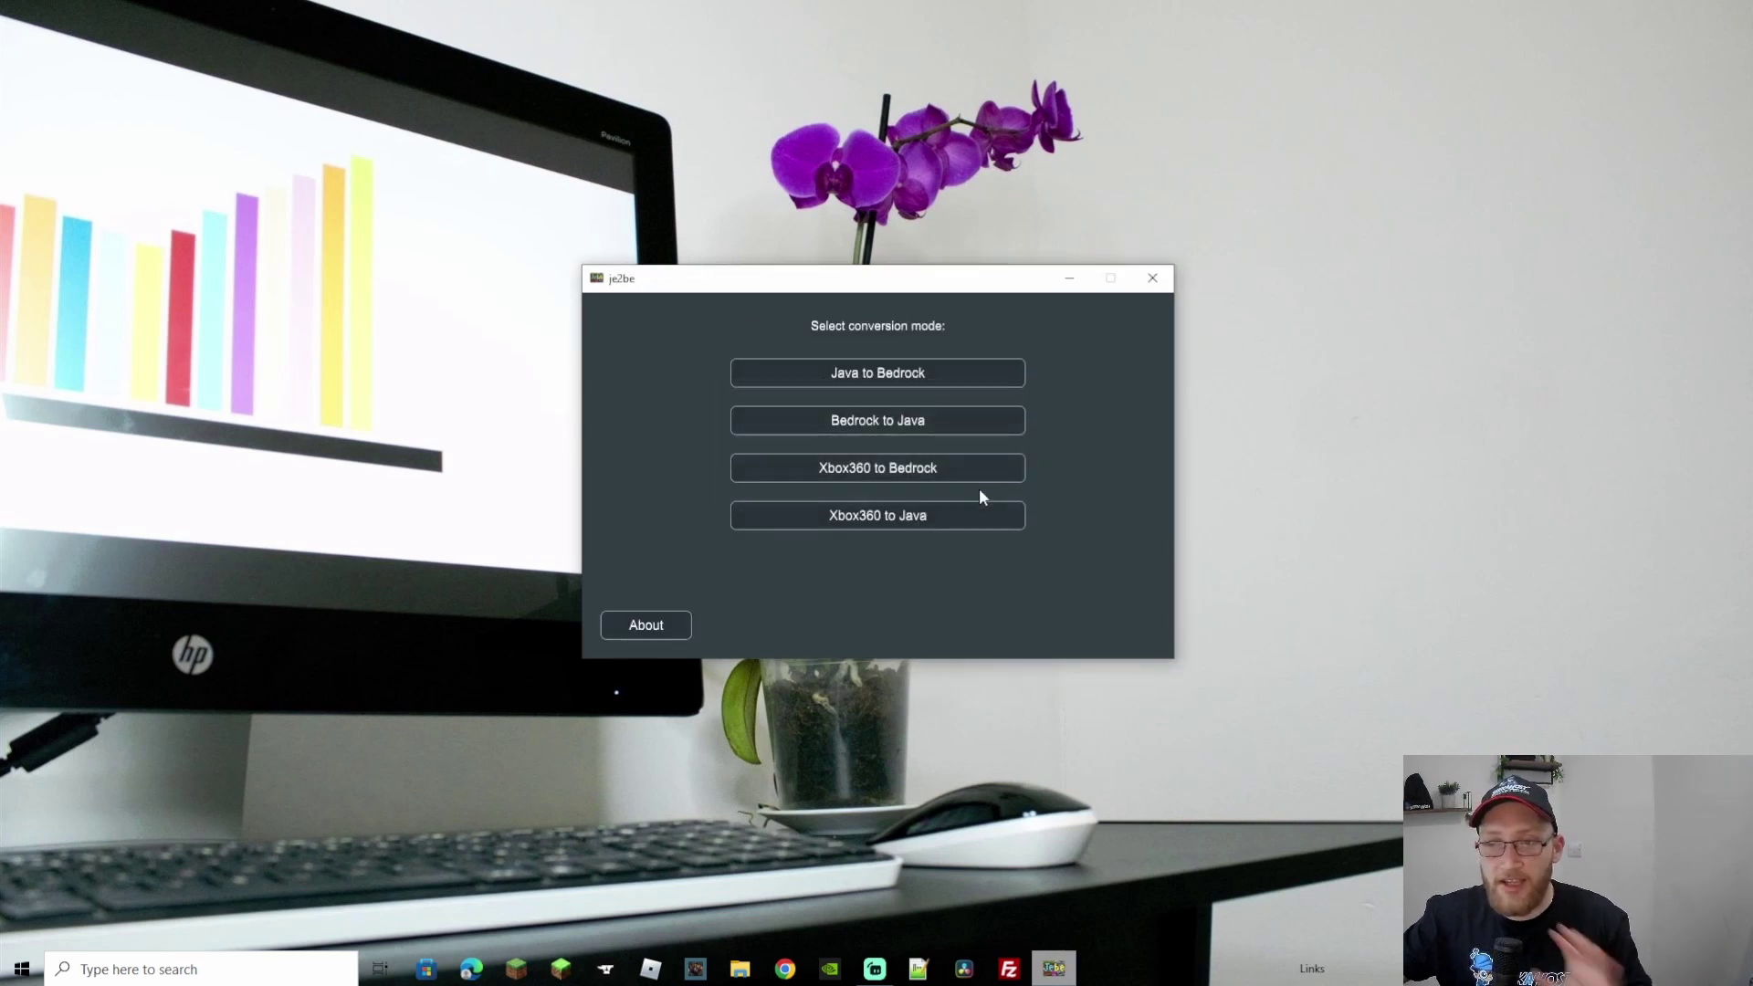
left_click(1150, 279)
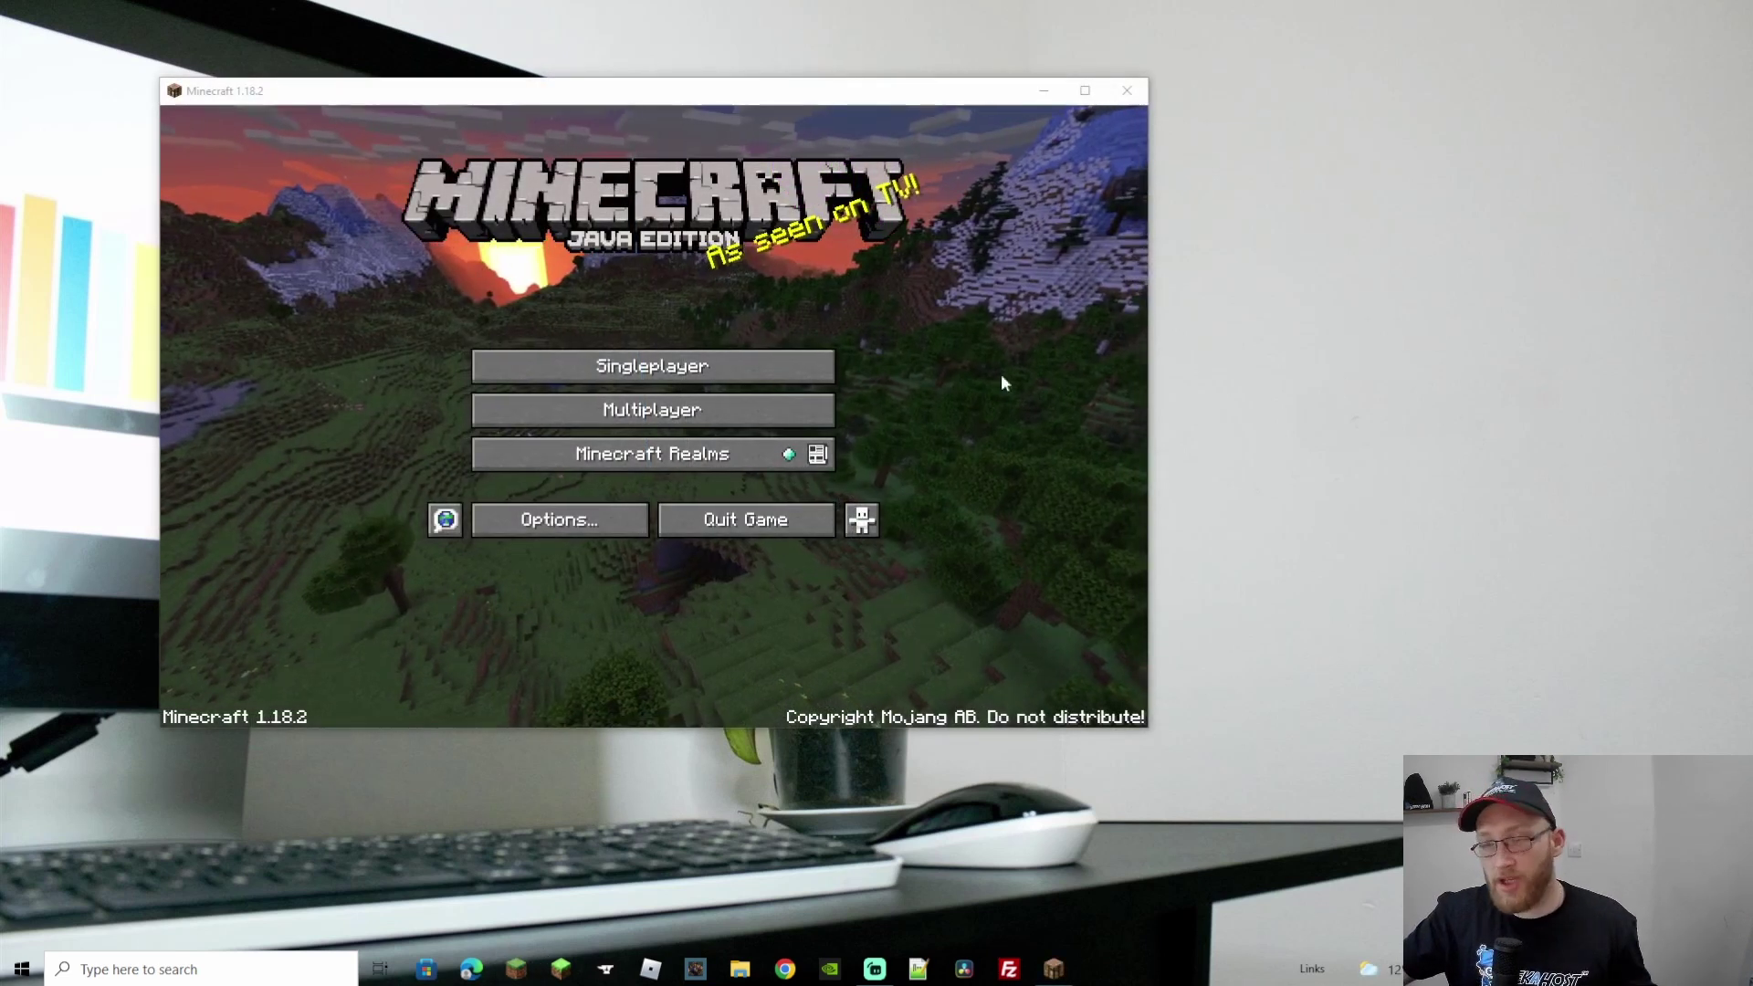
Step: Open the converted "bedrock world" from the singleplayer worlds in Minecraft Java Edition to check it
left_click(627, 367)
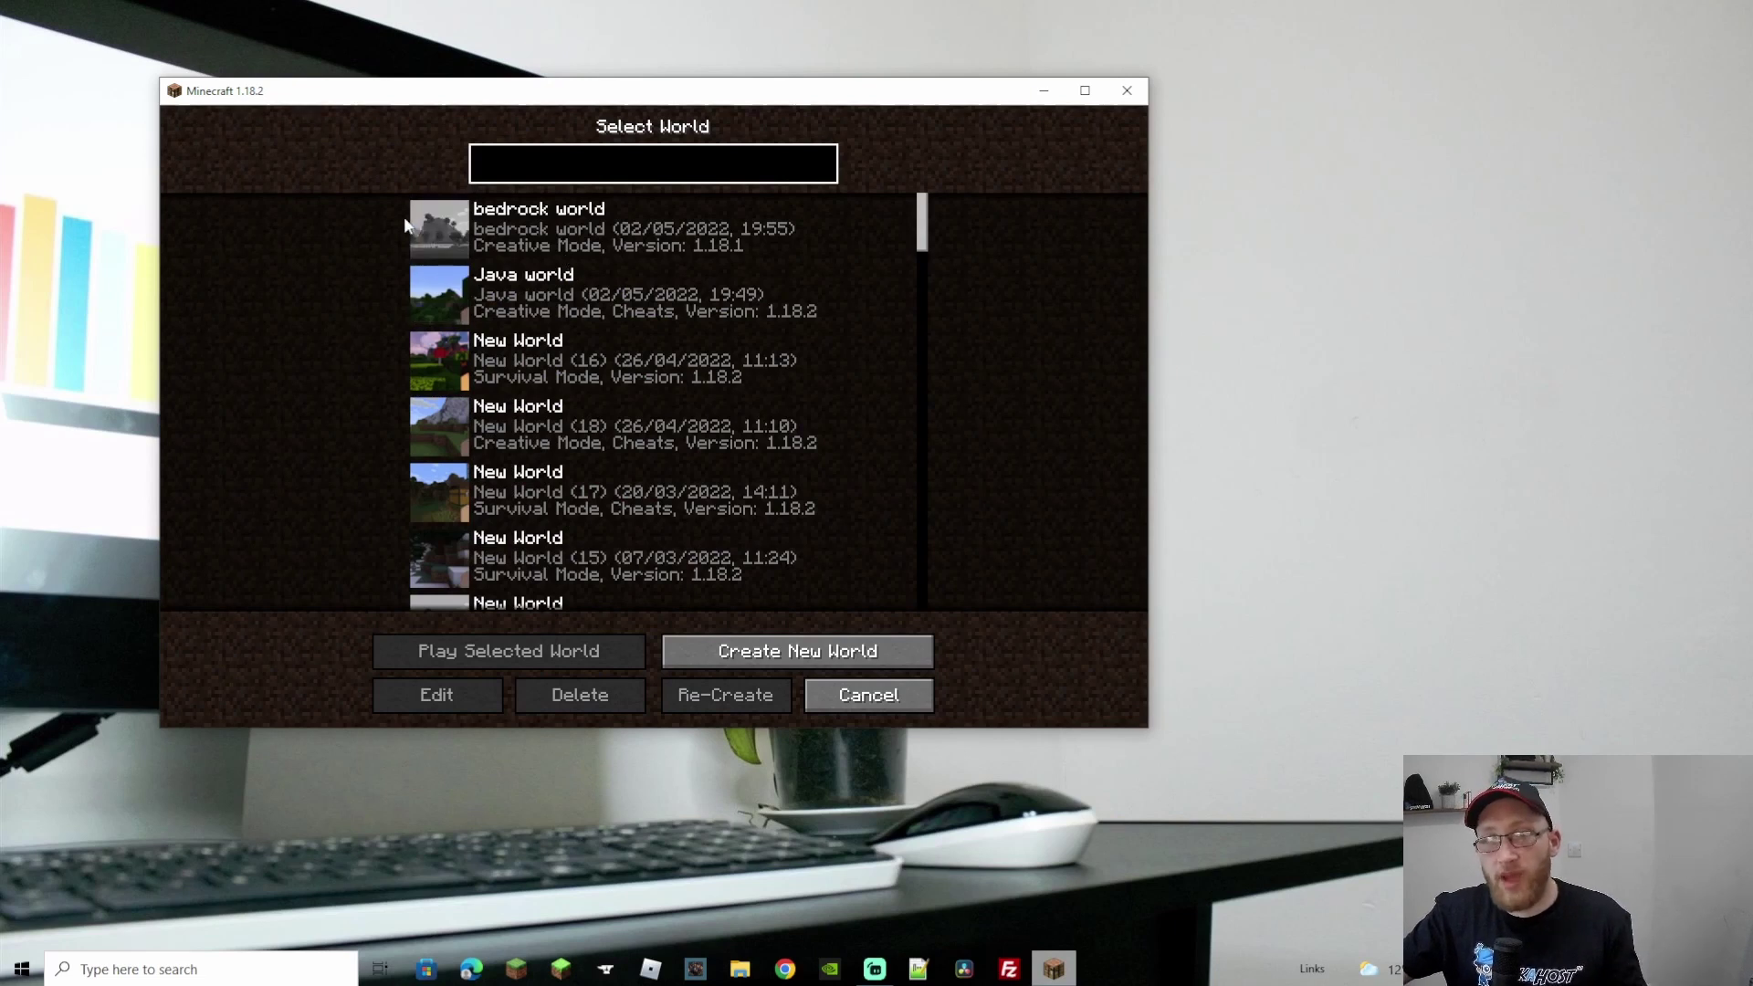
left_click(491, 232)
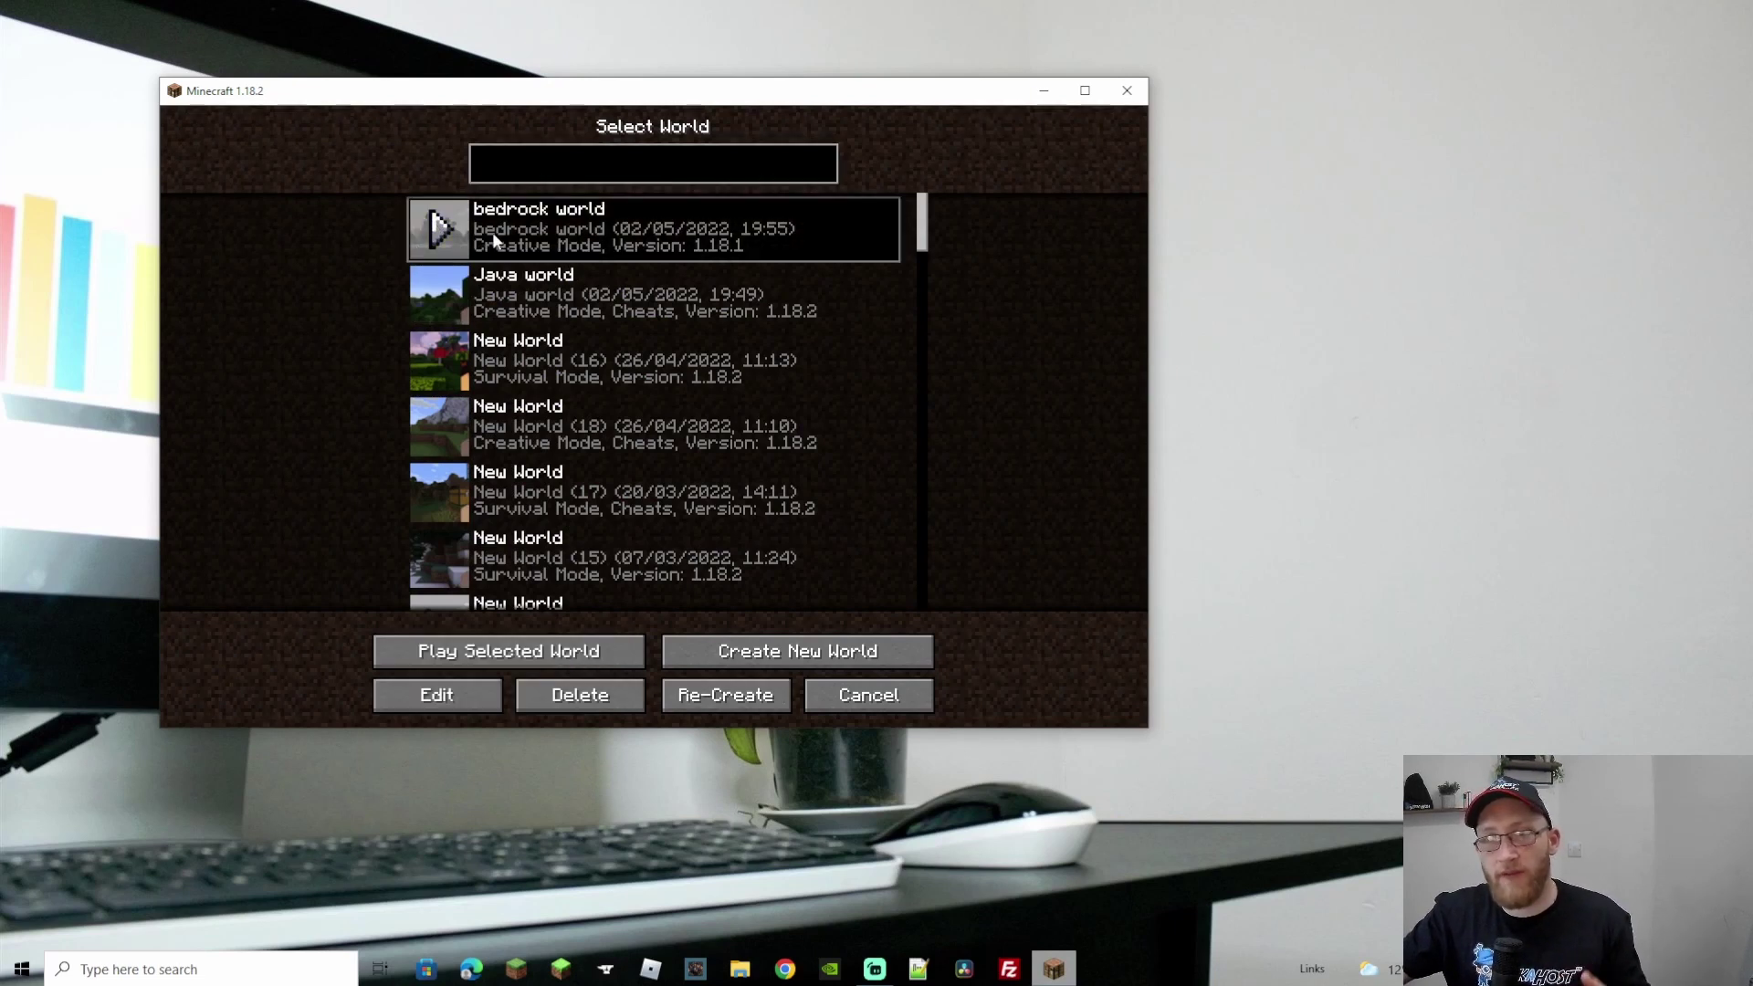
left_click(493, 657)
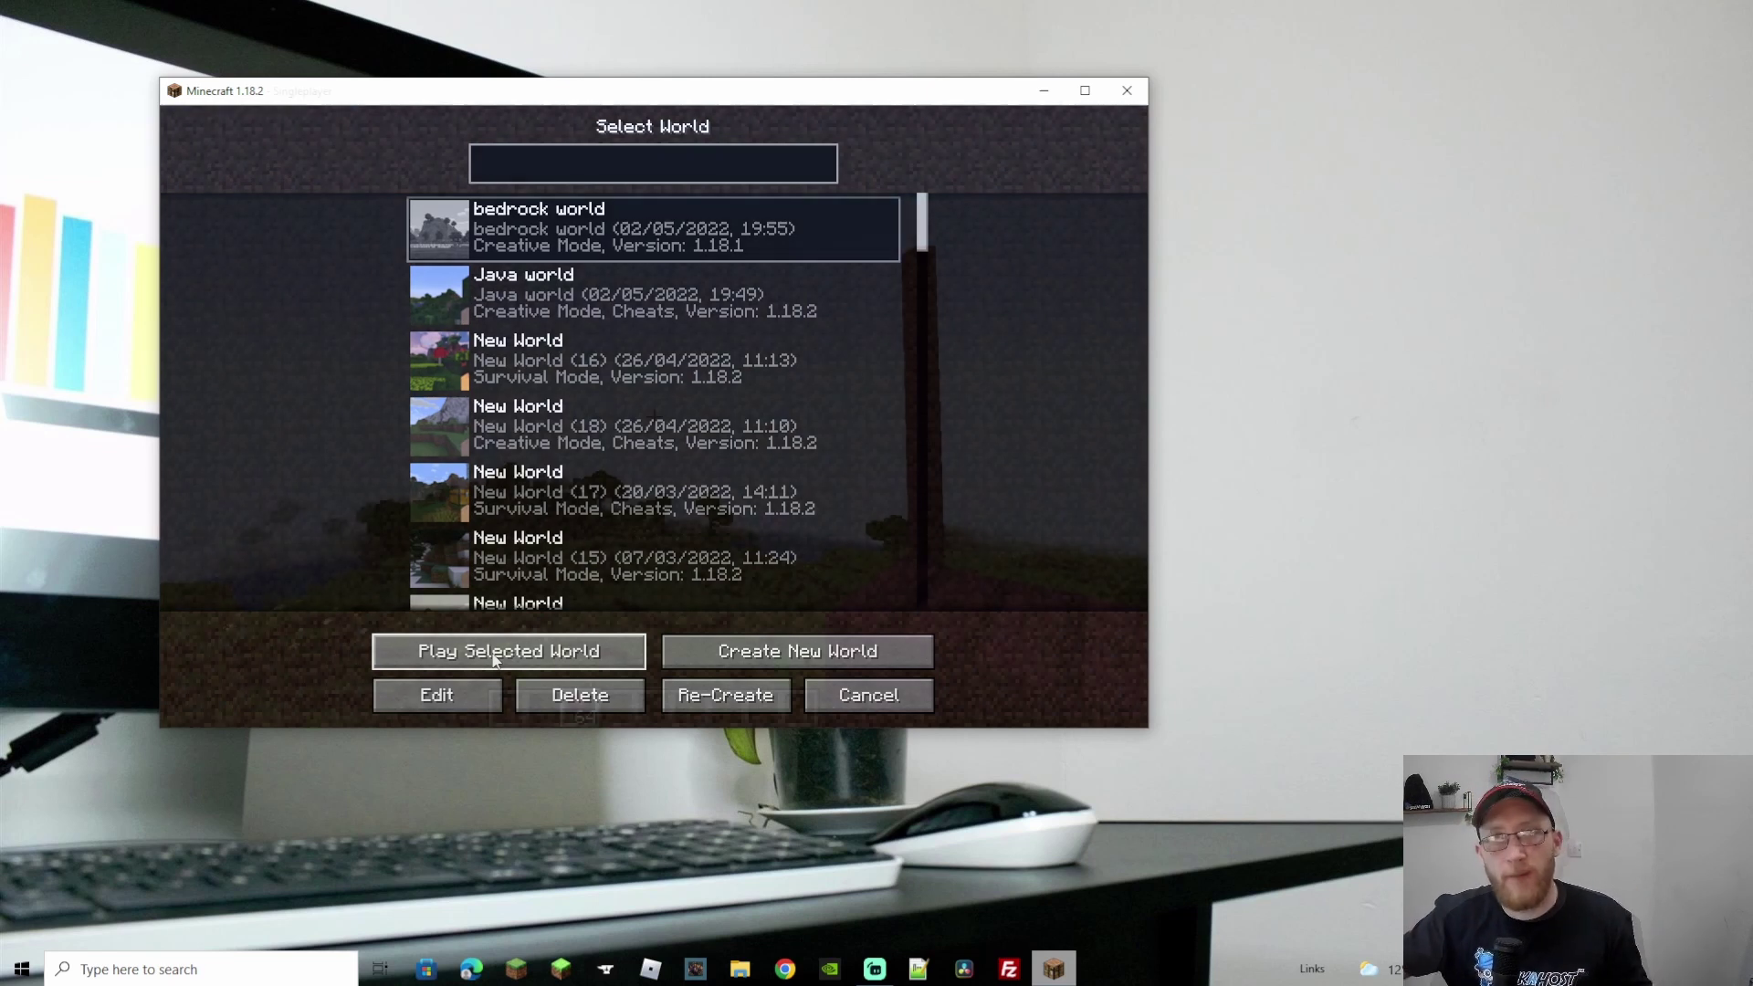